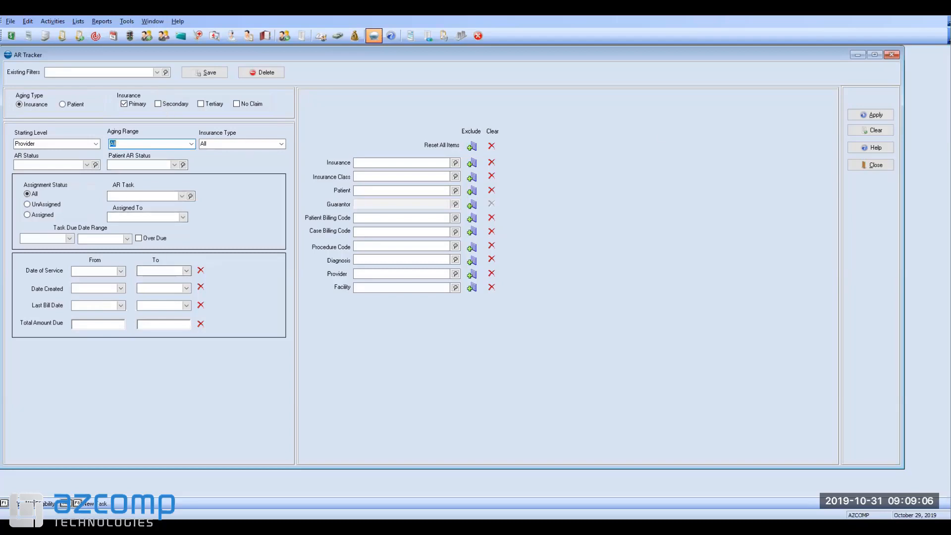
# - Apply the insurance aging filter with primary claims and sort the insurance-level results by claim count, highest first
pyautogui.click(870, 115)
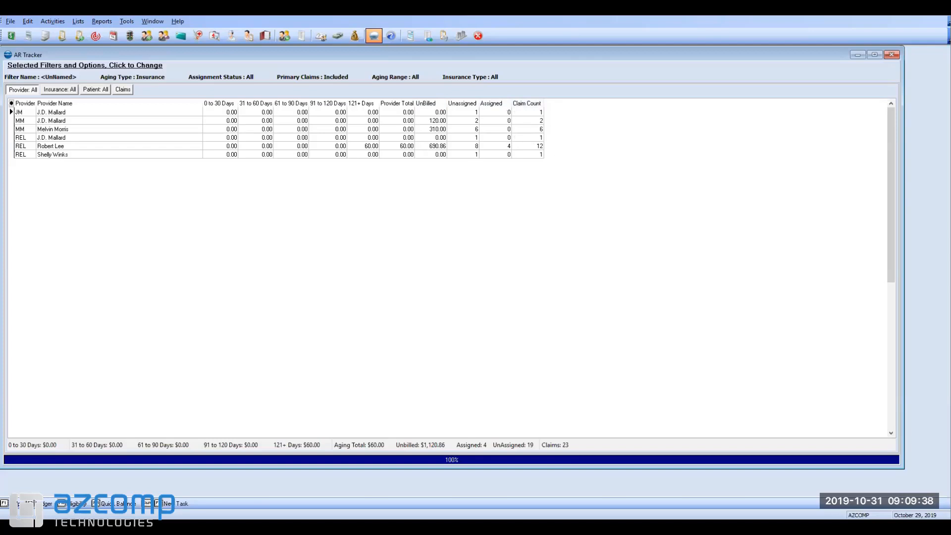
pyautogui.click(60, 89)
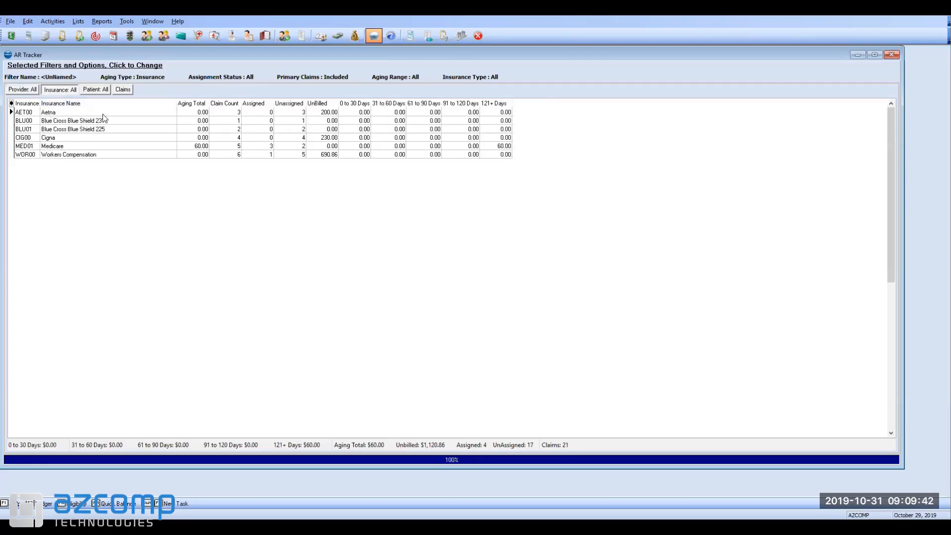
pyautogui.click(224, 104)
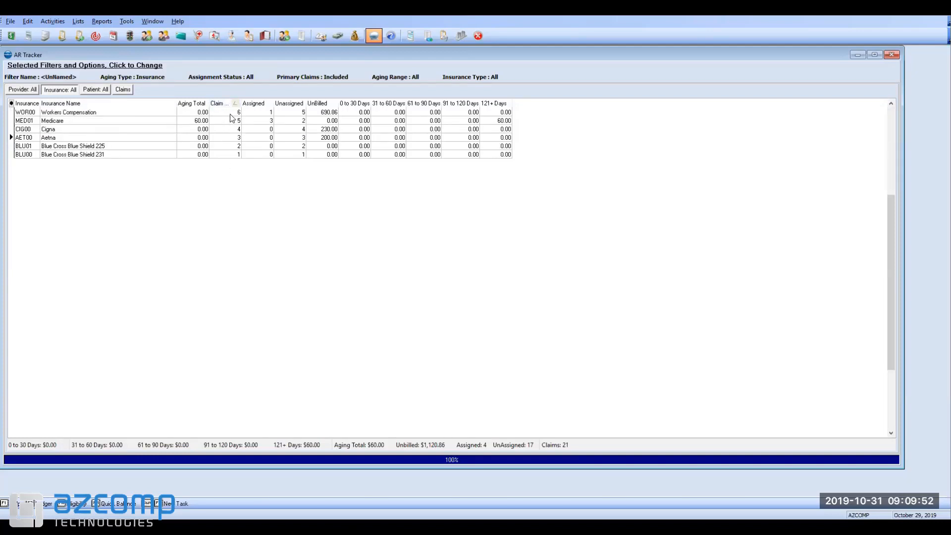
# - Drill down from the Medicare row to the patients with Medicare claims
pyautogui.click(230, 114)
pyautogui.click(226, 121)
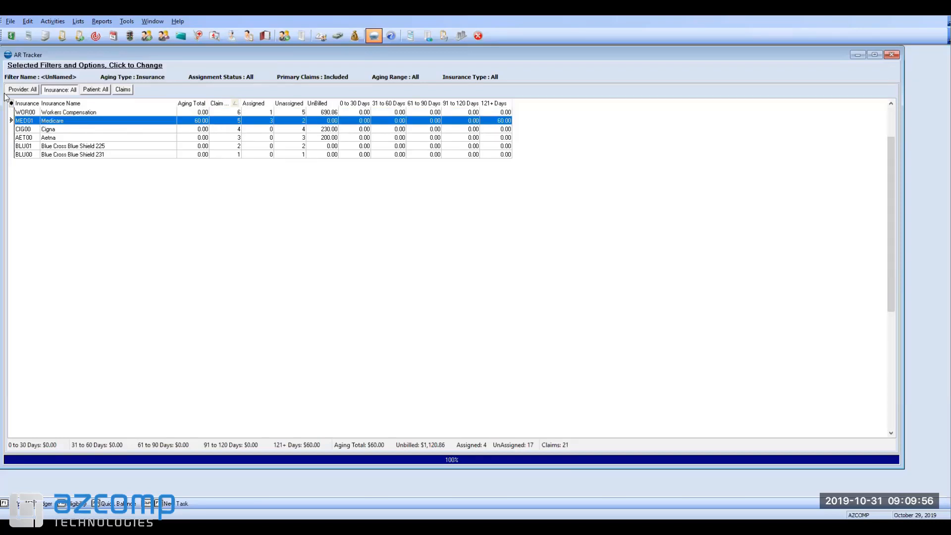
pyautogui.doubleClick(71, 124)
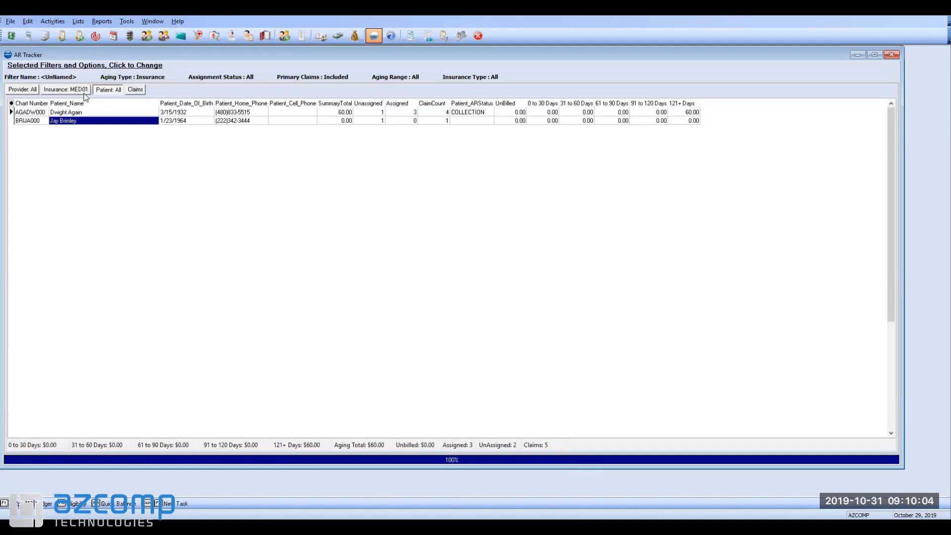
# - Move the ClaimCount column directly after Patient_Name and drill down to the claims of the patient with COLLECTION status
pyautogui.click(68, 113)
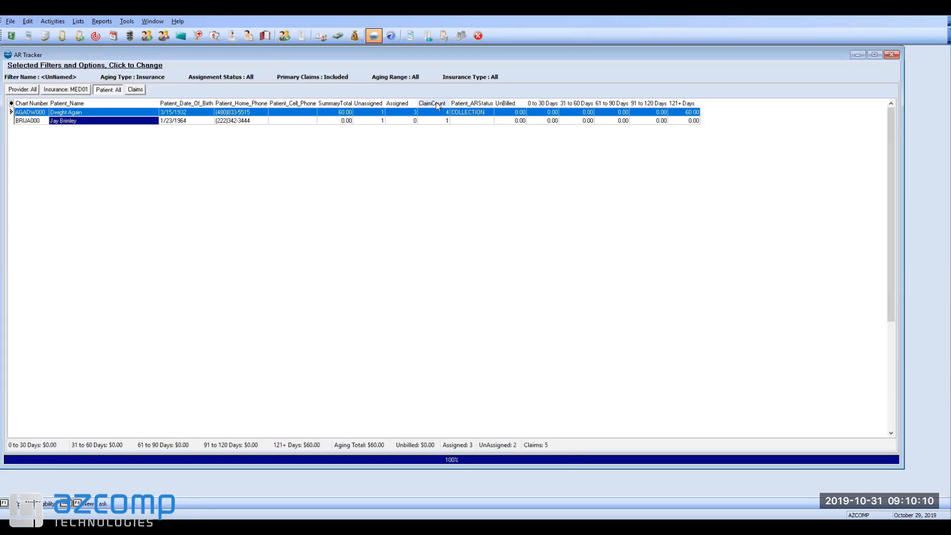
pyautogui.moveTo(431, 102); pyautogui.dragTo(166, 106)
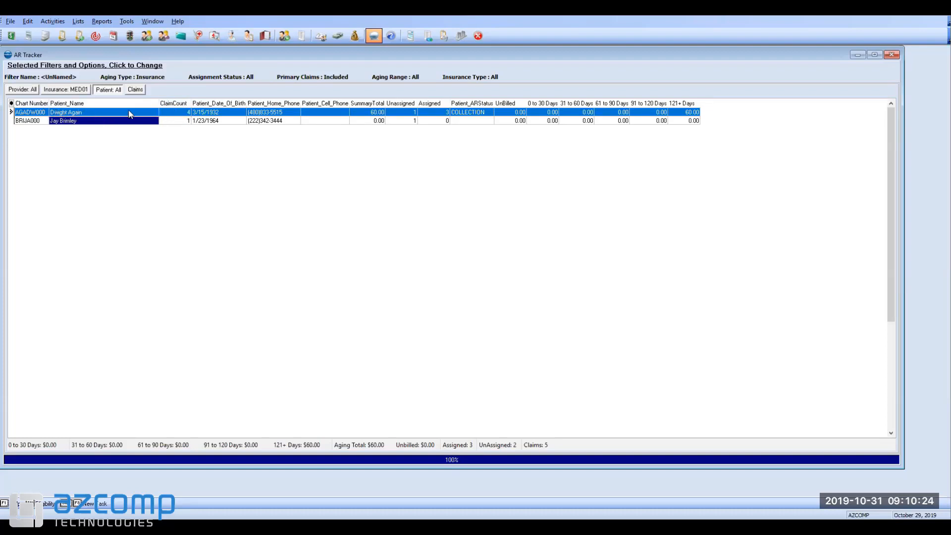
pyautogui.doubleClick(91, 114)
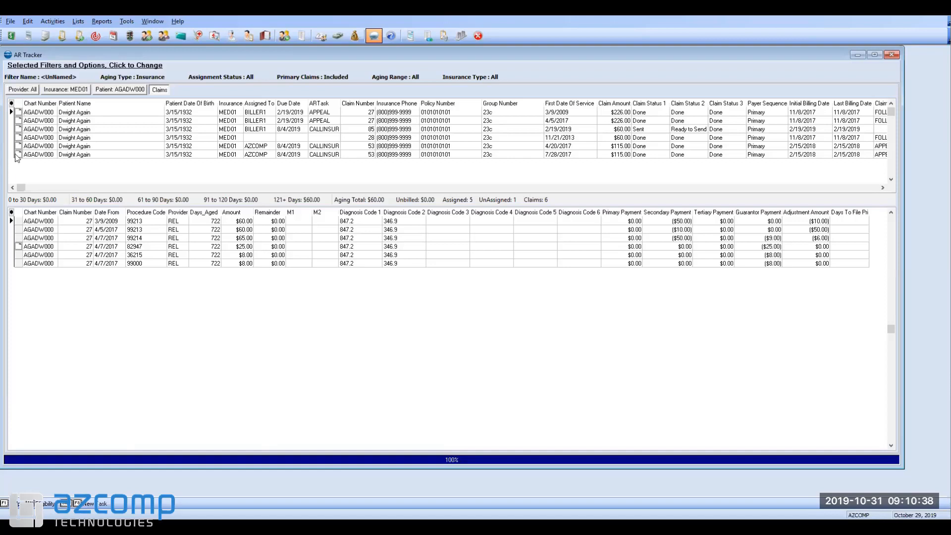
# - Add the AR note "I contacted insurance......" to the claim with service date 7/28/2017 and save the claim
pyautogui.rightClick(62, 154)
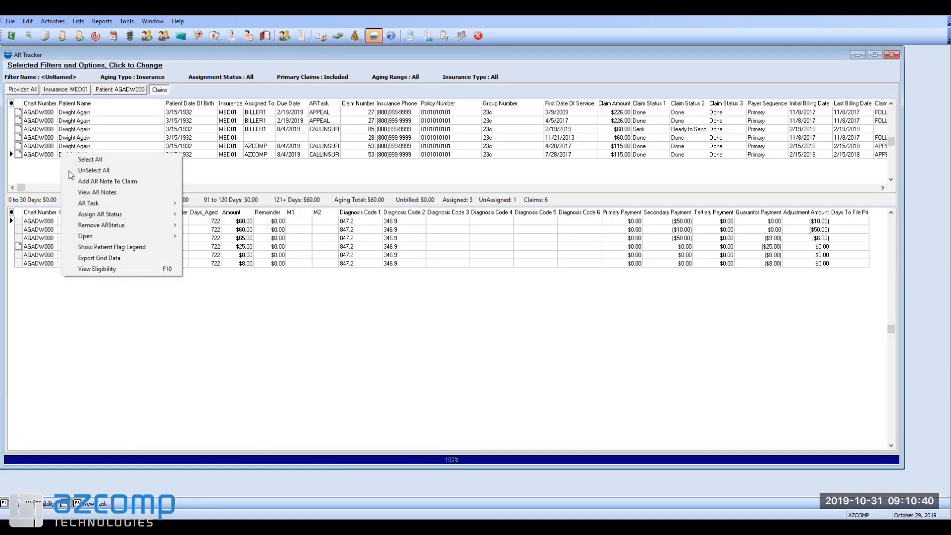
pyautogui.click(122, 192)
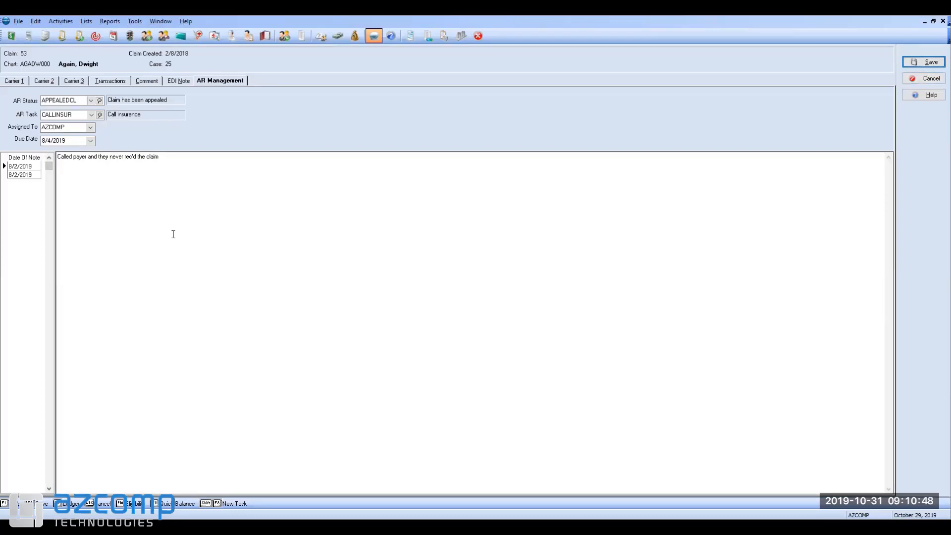
pyautogui.rightClick(23, 195)
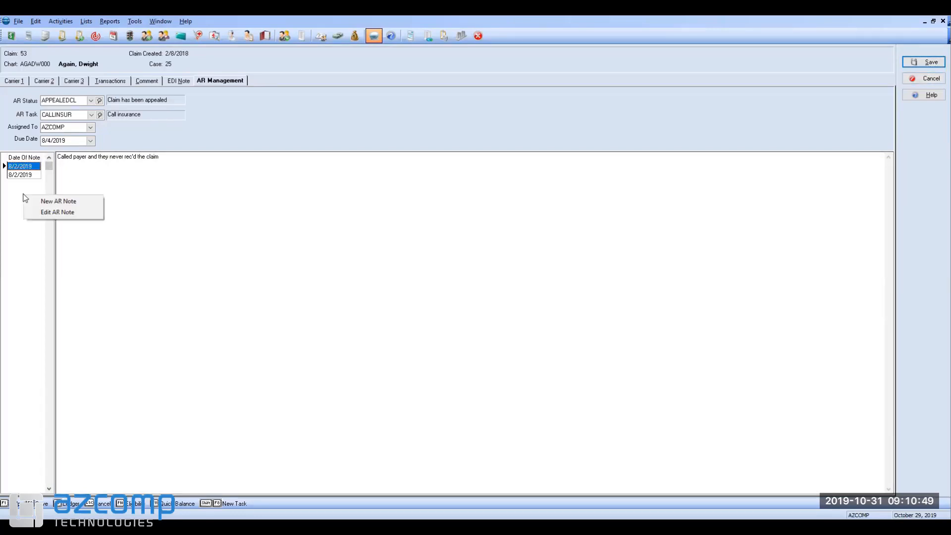
pyautogui.click(63, 201)
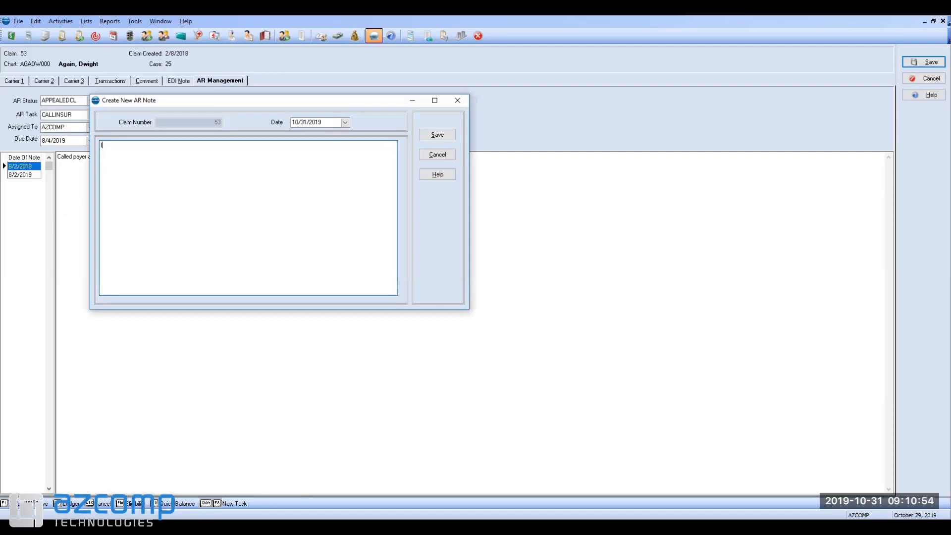
pyautogui.write('I contacted insurance......')
pyautogui.click(444, 132)
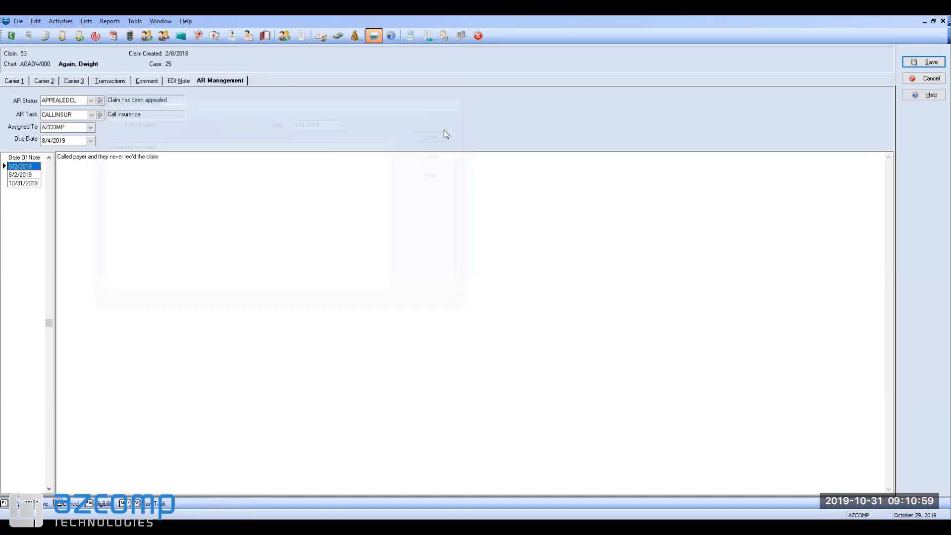
pyautogui.click(920, 61)
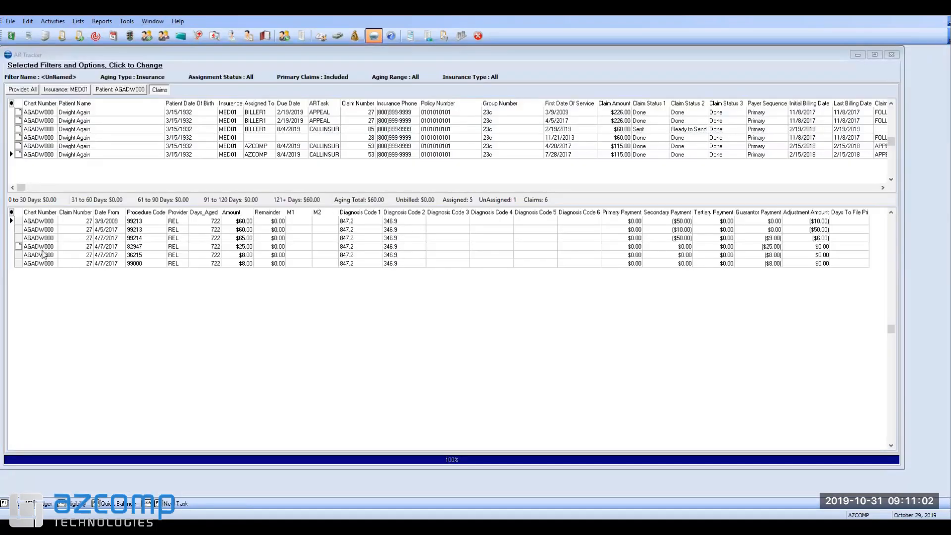
# - Open the patient record from the 7/28/2017 claim, change the day in the birth date, and save it
pyautogui.rightClick(102, 156)
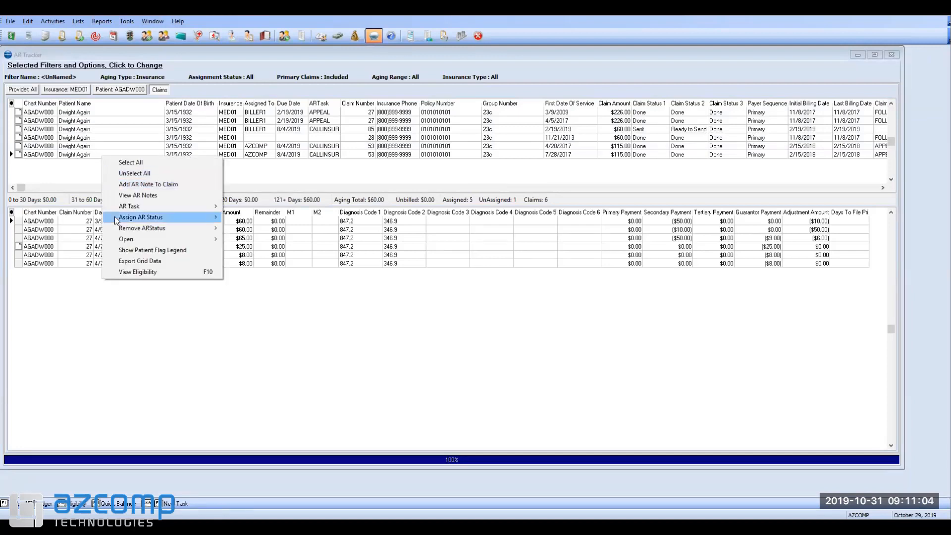
pyautogui.moveTo(120, 241)
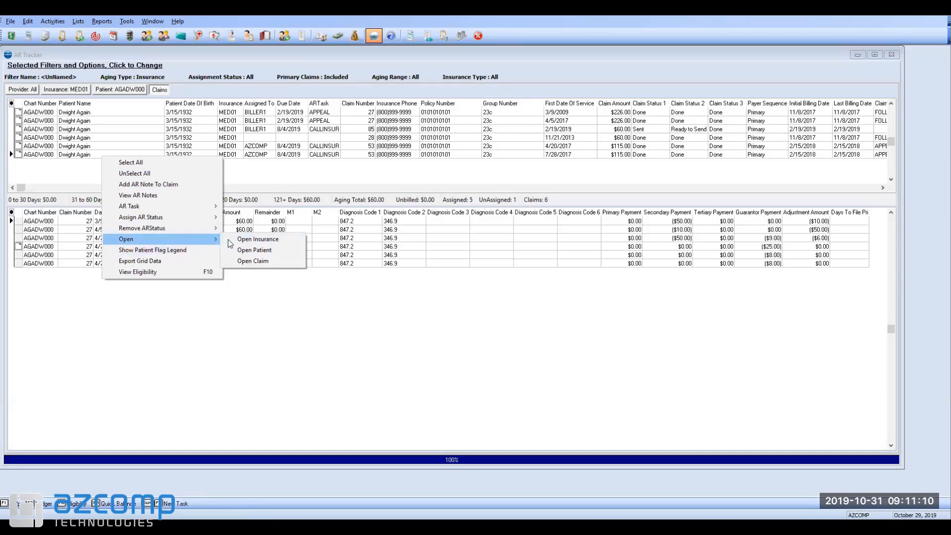
pyautogui.click(280, 250)
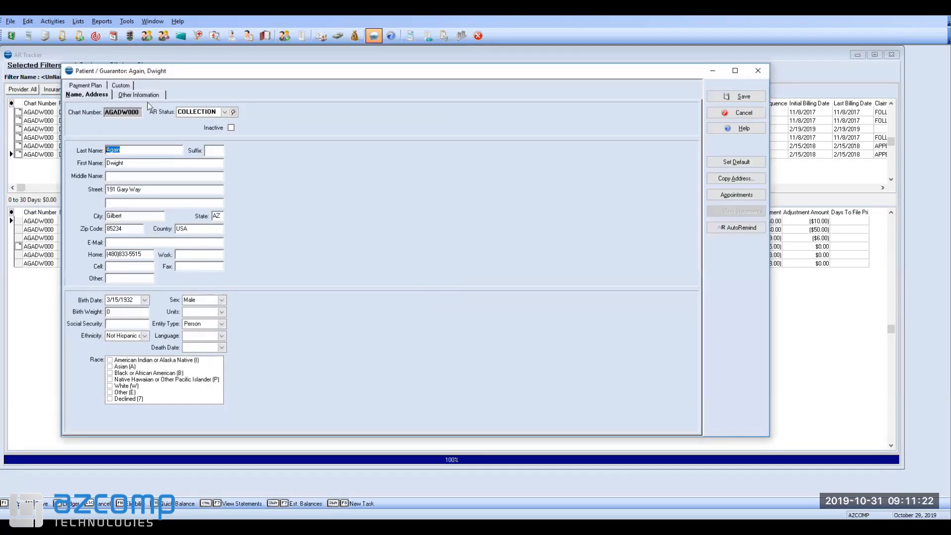
pyautogui.click(115, 300)
pyautogui.write('14')
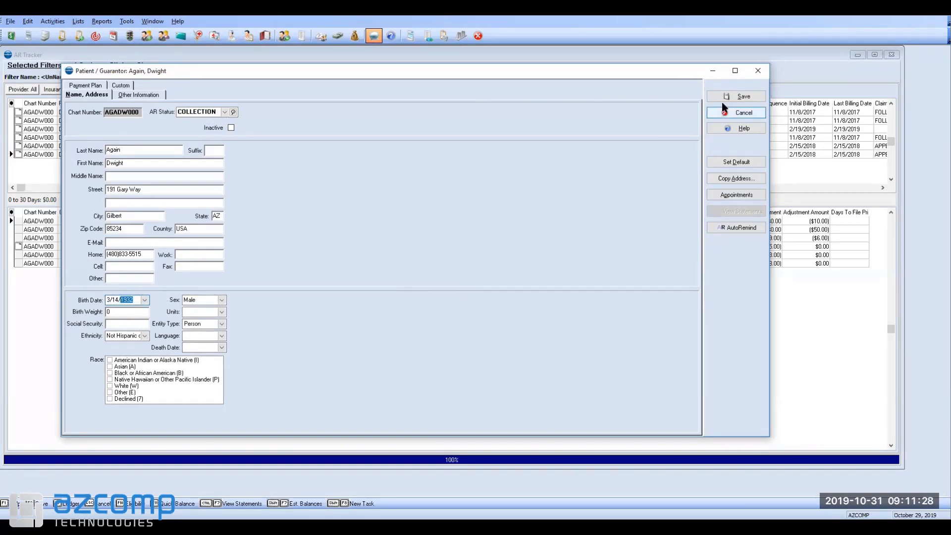
pyautogui.click(737, 95)
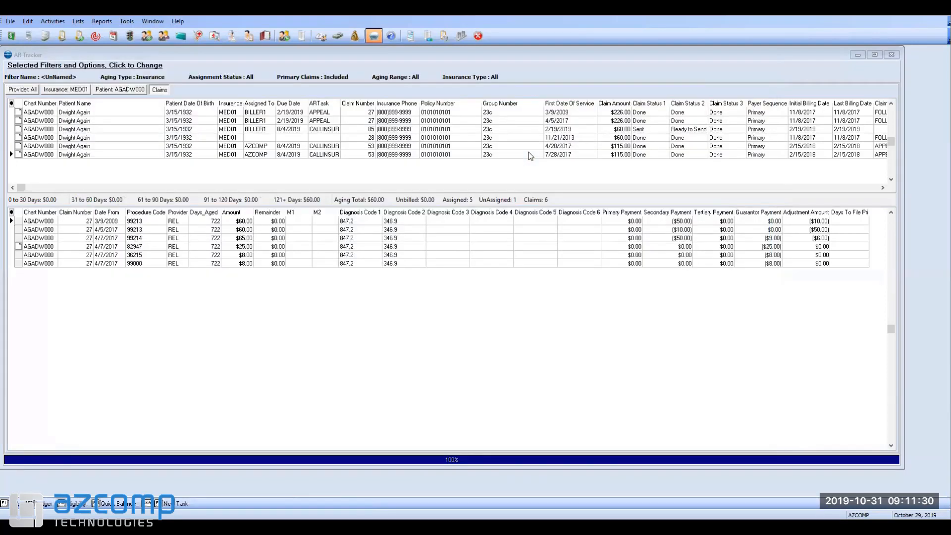
# - Open the claim with service date 7/28/2017, set its Carrier 1 claim status to Ready to send, and save it
pyautogui.click(73, 154)
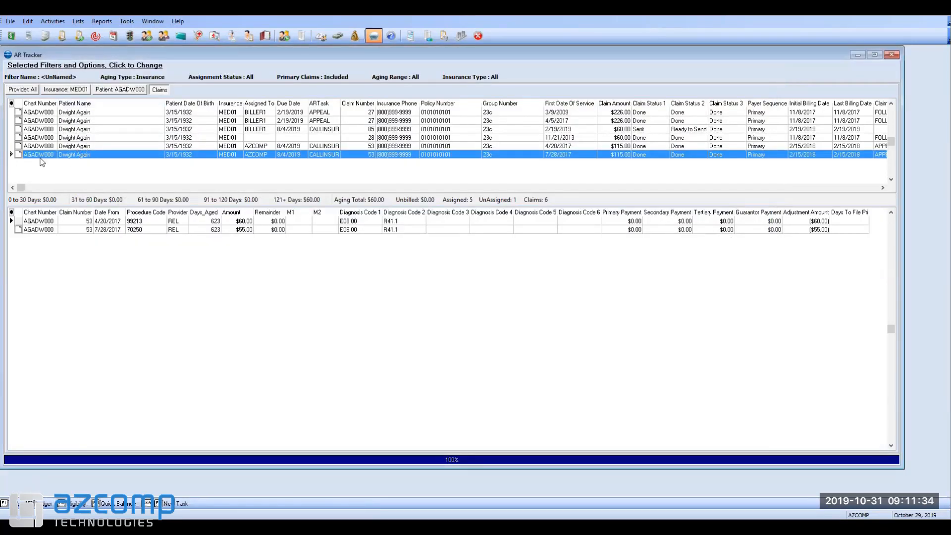
pyautogui.rightClick(95, 155)
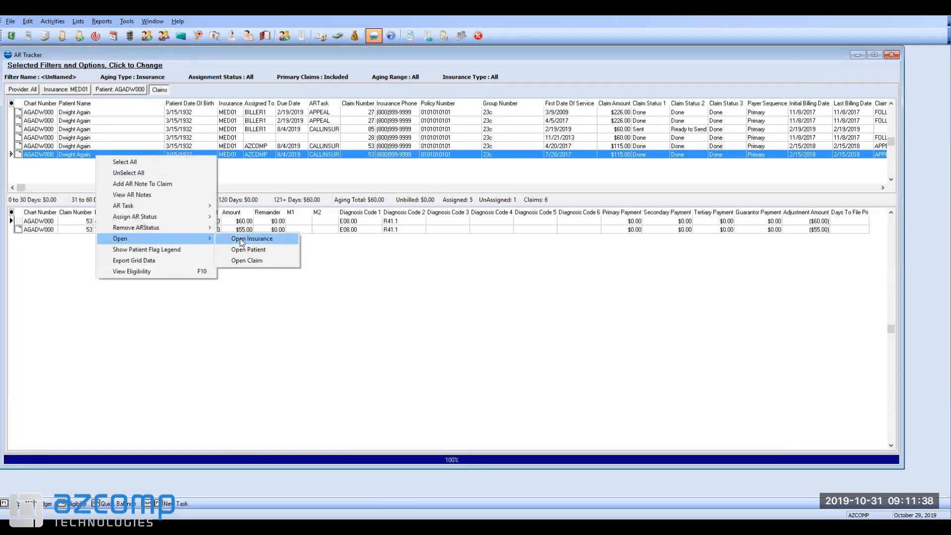
pyautogui.click(272, 262)
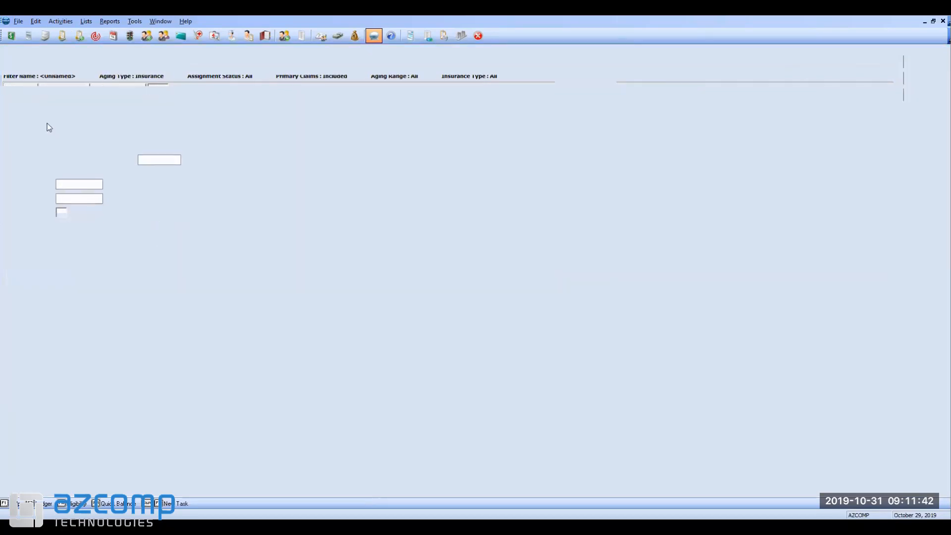
pyautogui.click(23, 113)
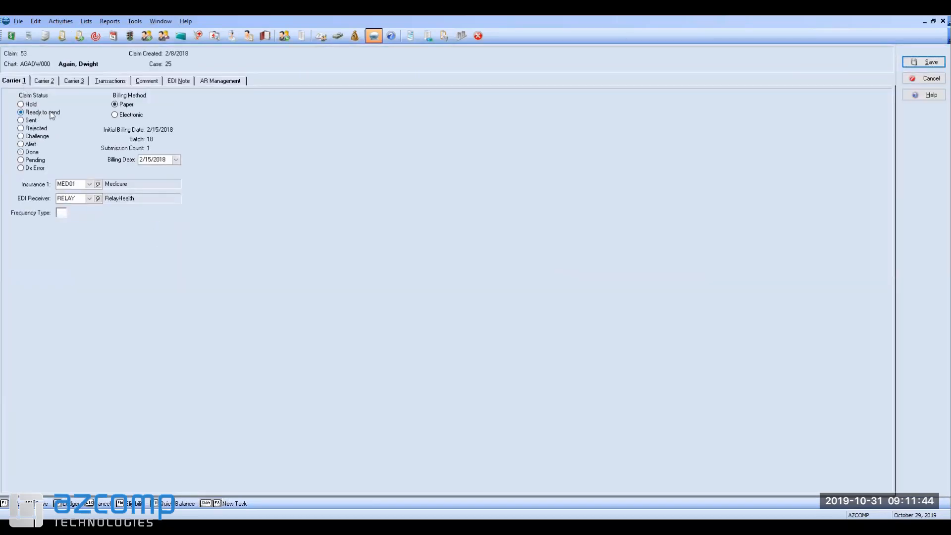
pyautogui.click(921, 65)
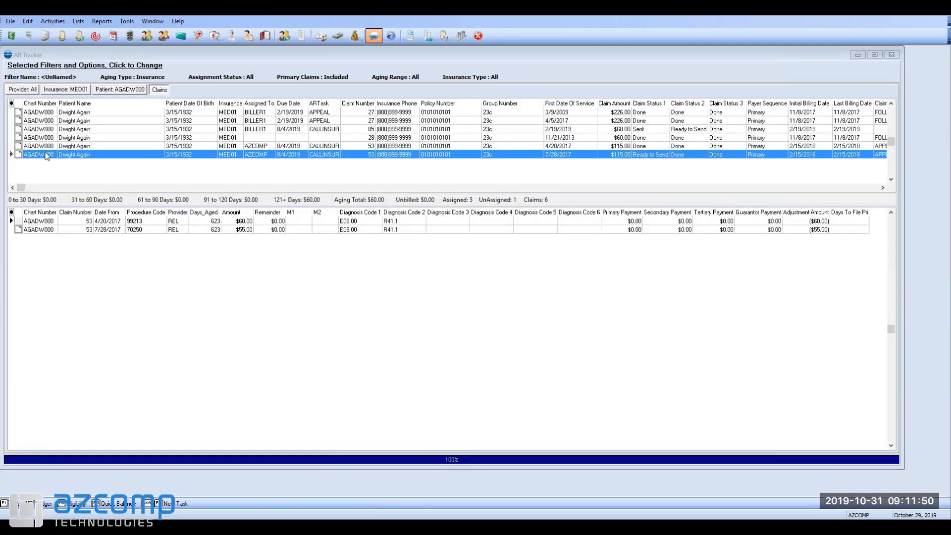
# - Remove the assigned AR task from the claim with service date 7/28/2017
pyautogui.rightClick(89, 155)
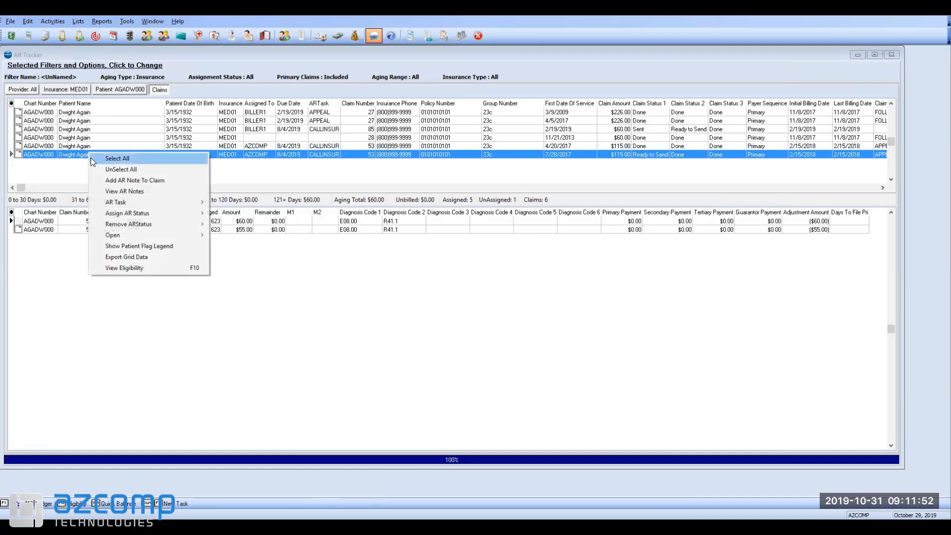
pyautogui.moveTo(107, 204)
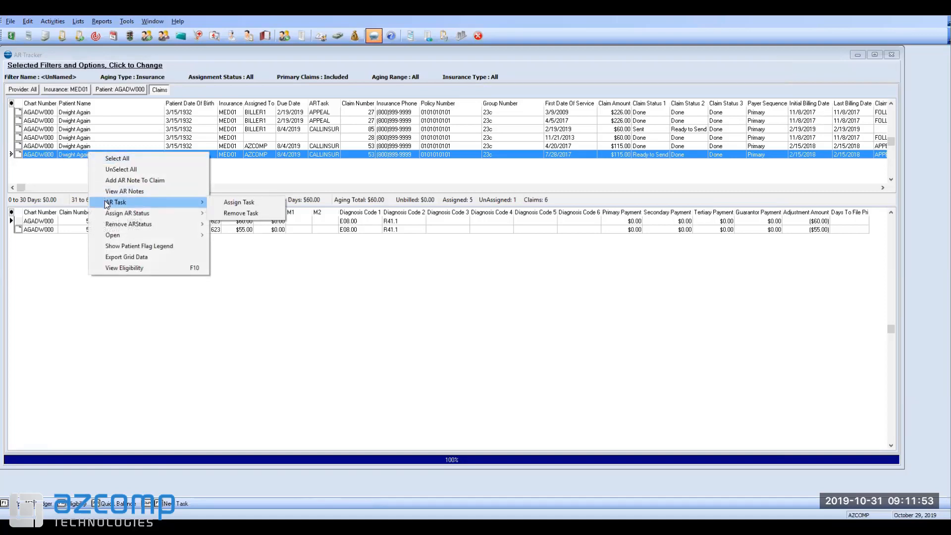
pyautogui.click(255, 214)
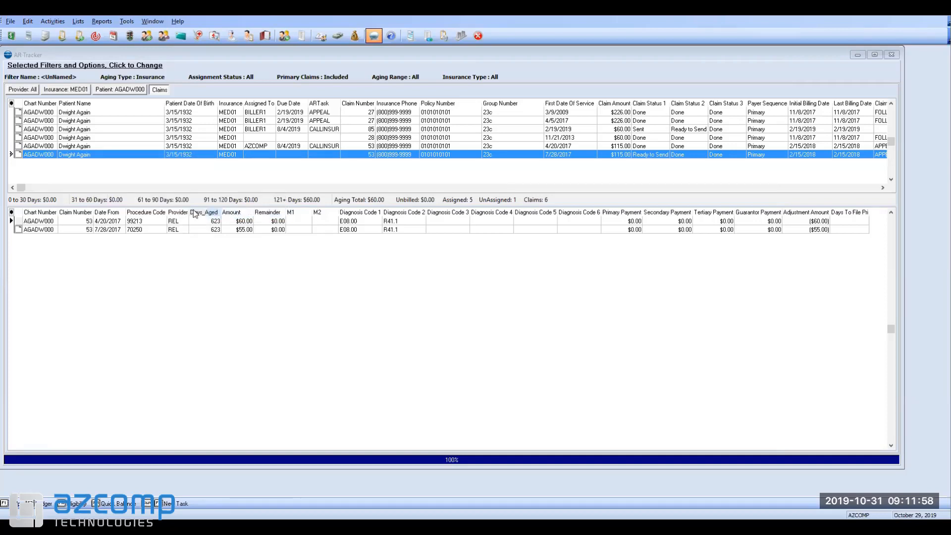
pyautogui.rightClick(151, 155)
pyautogui.moveTo(173, 214)
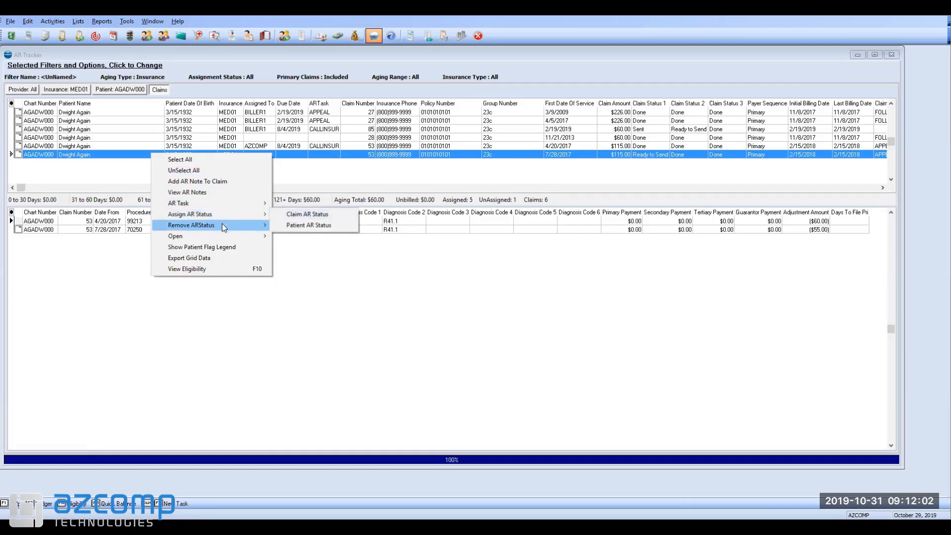
pyautogui.moveTo(250, 227)
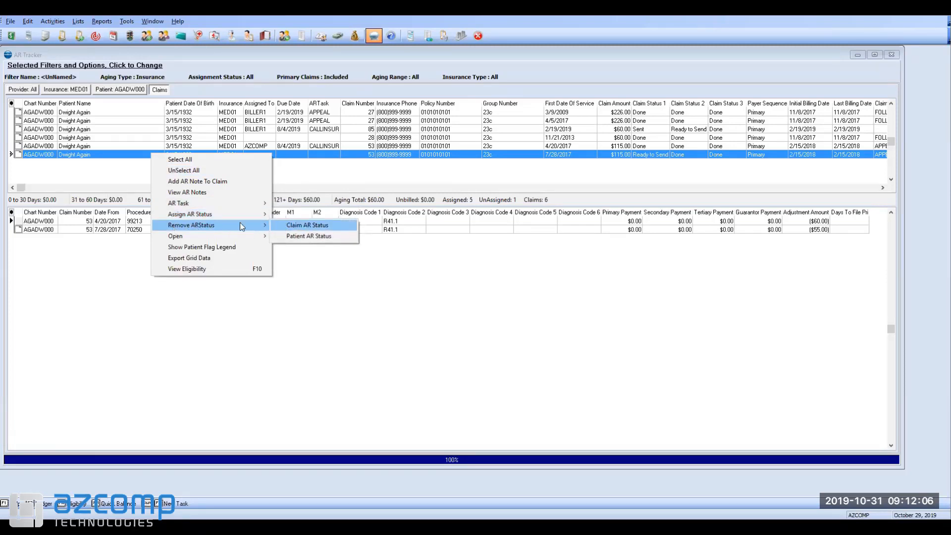
pyautogui.click(105, 171)
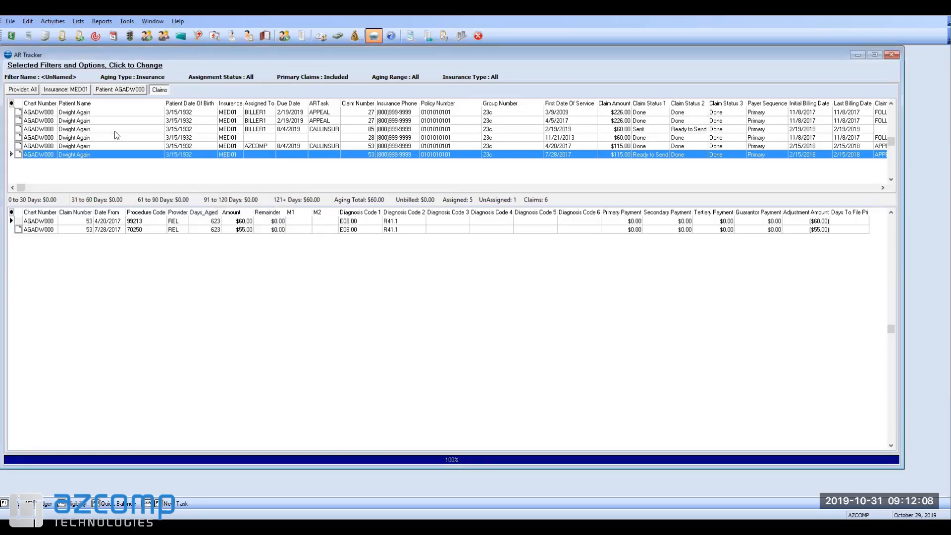
pyautogui.click(116, 130)
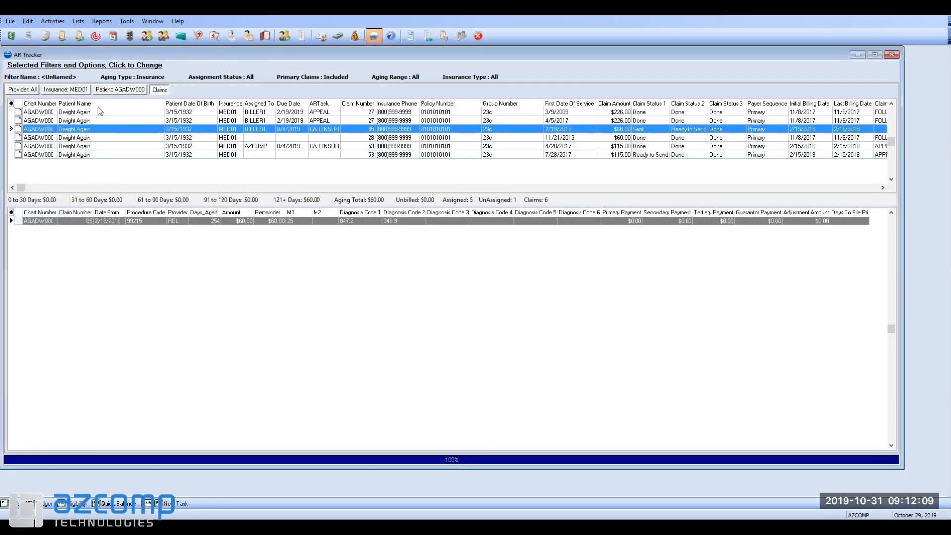
# - Go back to the provider level, list the claims for all patients, and enlarge the upper claims grid to show more rows
pyautogui.click(64, 90)
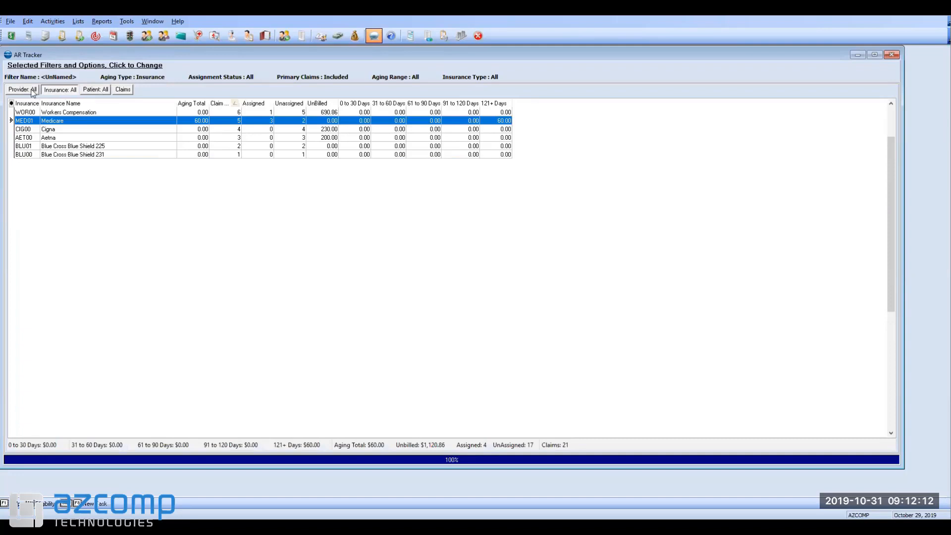
pyautogui.click(33, 90)
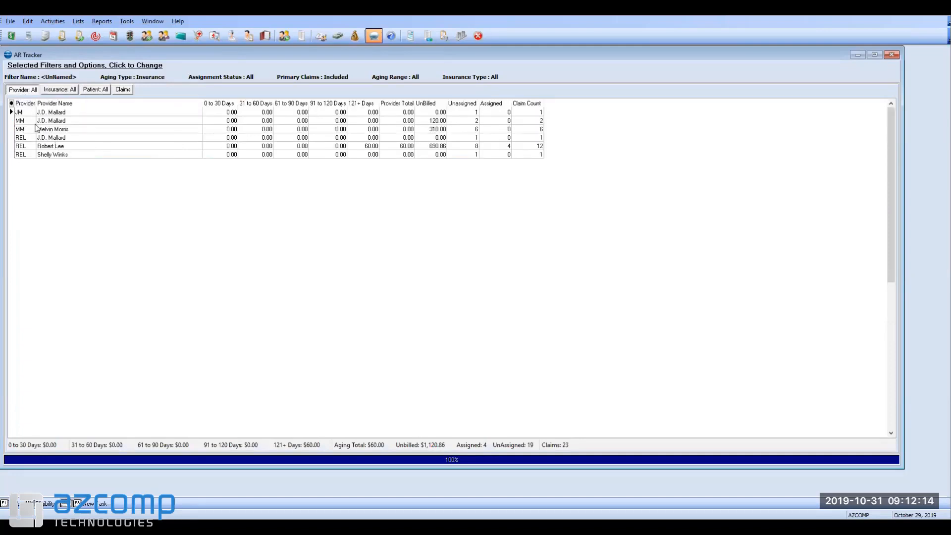
pyautogui.click(123, 92)
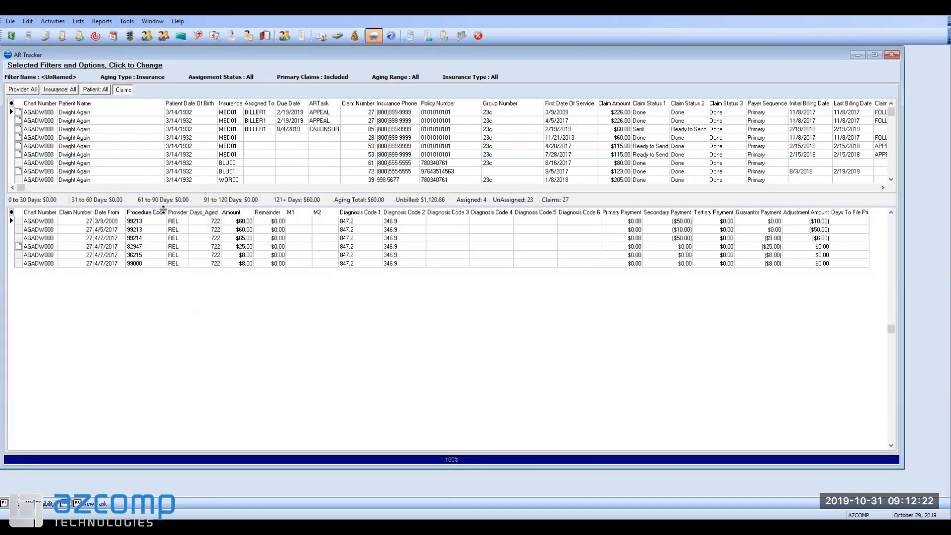
pyautogui.moveTo(163, 208); pyautogui.dragTo(164, 335)
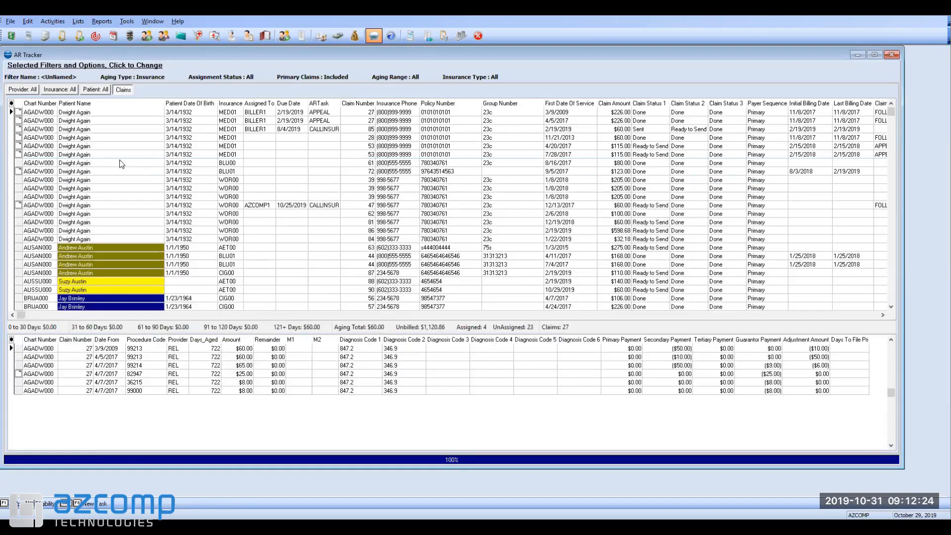
# - Browse down the full claims list, examining the color-flagged patients, through to the last claim
pyautogui.press('Down')
pyautogui.press('Down')
pyautogui.press('Down')
pyautogui.press('Down')
pyautogui.press('Down')
pyautogui.press('Down')
pyautogui.press('Down')
pyautogui.press('Down')
pyautogui.press('Down')
pyautogui.press('Down')
pyautogui.press('Down')
pyautogui.press('Down')
pyautogui.press('Down')
pyautogui.press('Down')
pyautogui.press('Down')
pyautogui.press('Down')
pyautogui.press('Down')
pyautogui.press('Down')
pyautogui.press('Down')
pyautogui.press('Down')
pyautogui.press('Down')
pyautogui.press('Down')
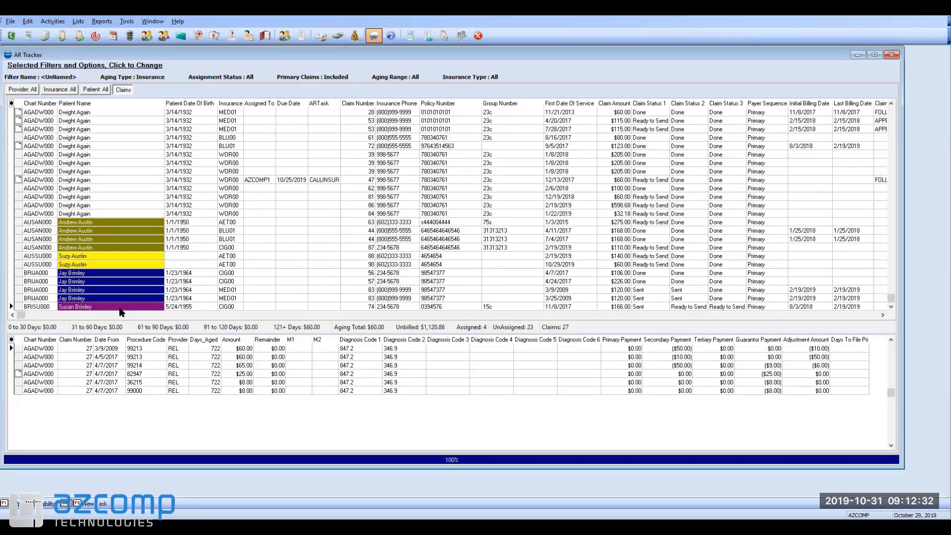
# - Examine the transaction lines of the claims with service dates 1/22/2019 and 1/3/2015, including the 43220 procedure line
pyautogui.rightClick(89, 214)
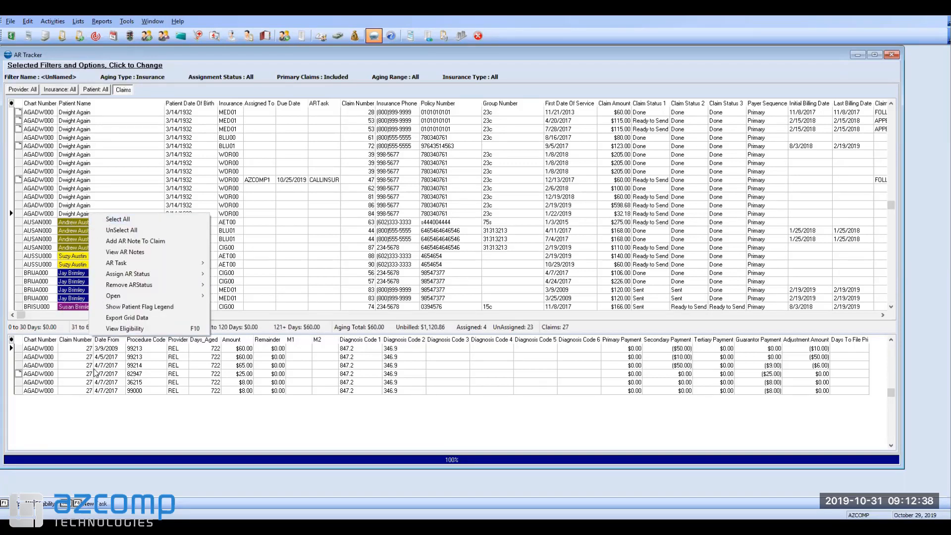
pyautogui.click(131, 385)
pyautogui.click(131, 384)
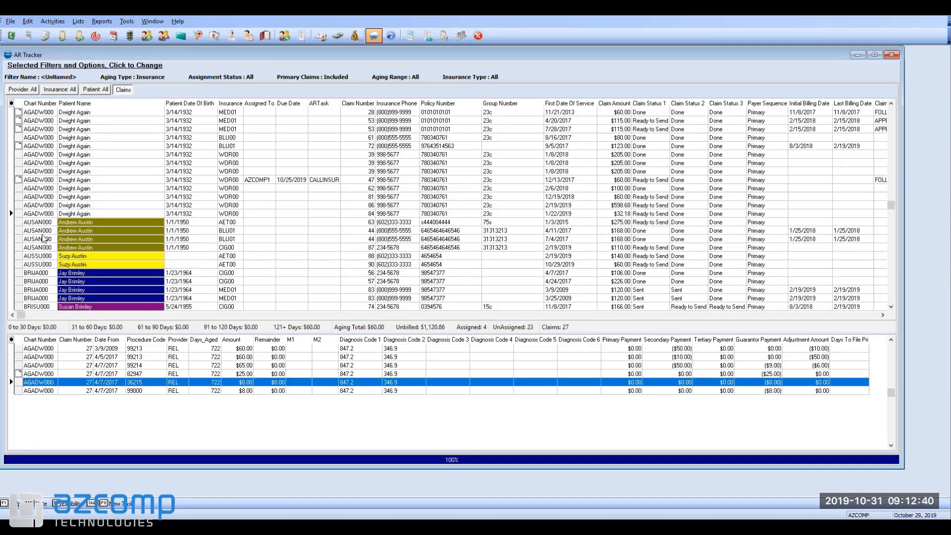
pyautogui.click(37, 215)
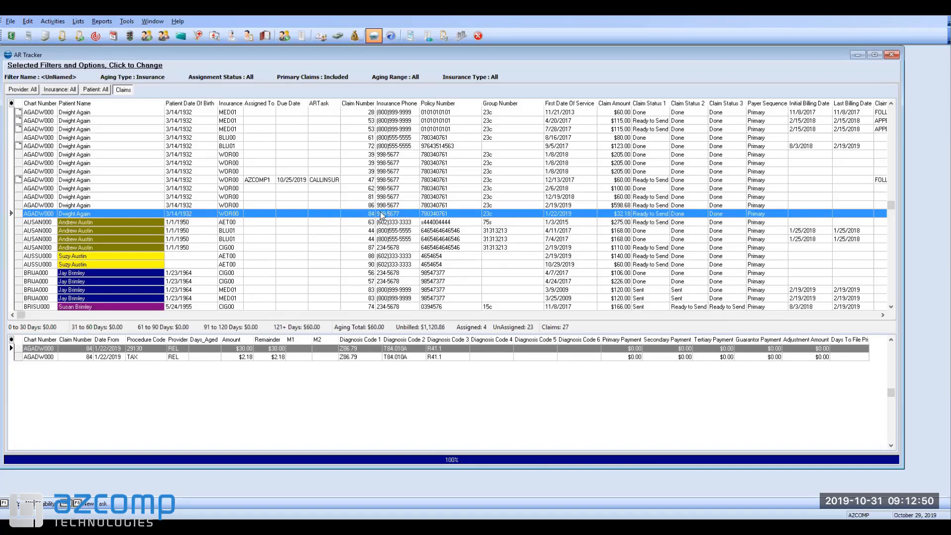
pyautogui.click(392, 222)
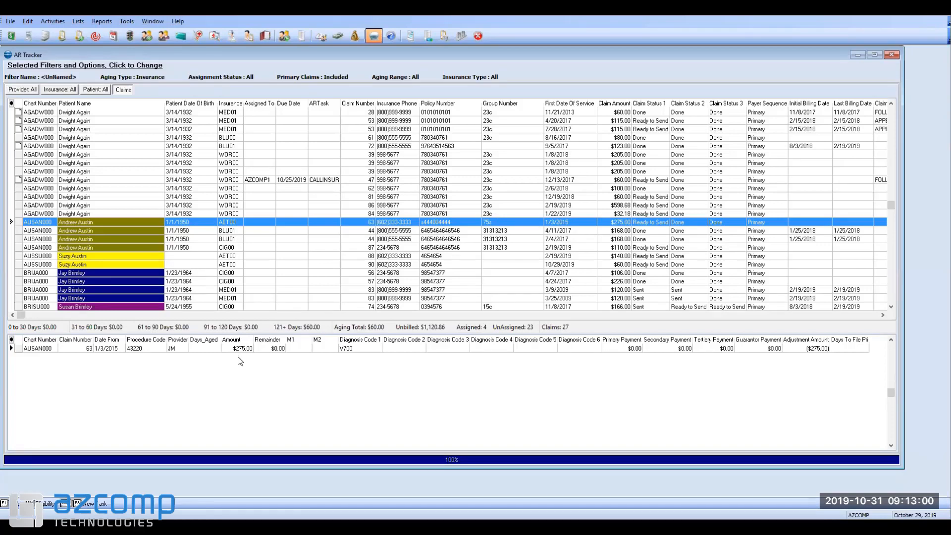
pyautogui.click(132, 348)
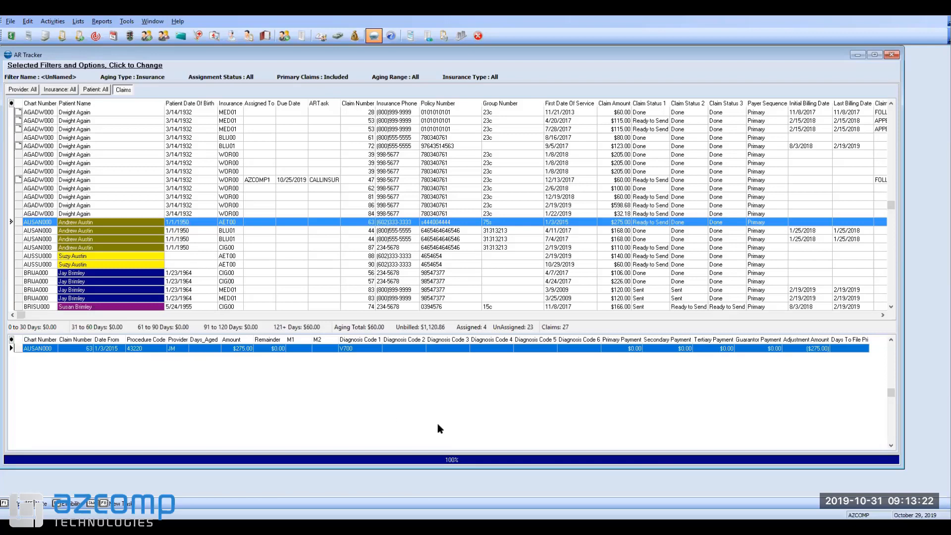
# - Assign the CALLINSUR task to BILLER1 on the claim with service date 1/3/2015
pyautogui.rightClick(187, 226)
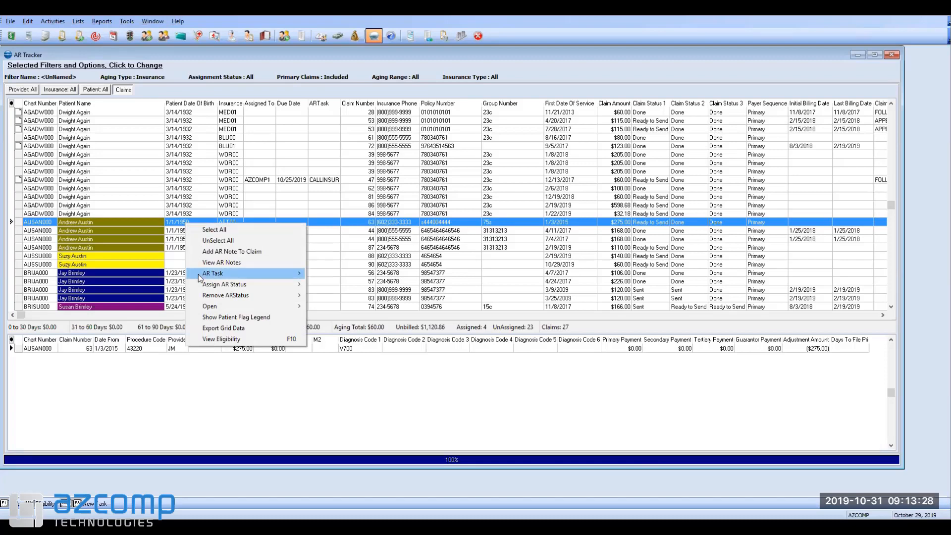
pyautogui.moveTo(202, 274)
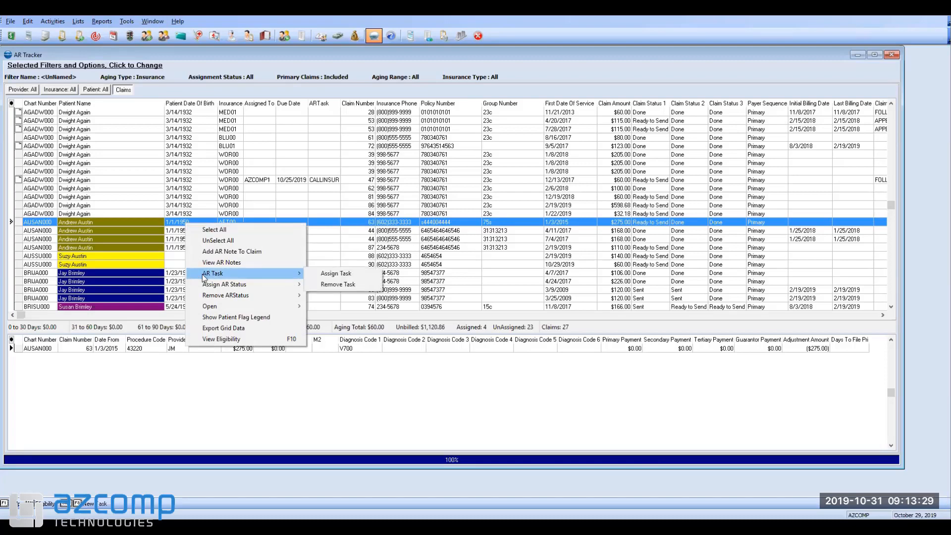
pyautogui.click(342, 274)
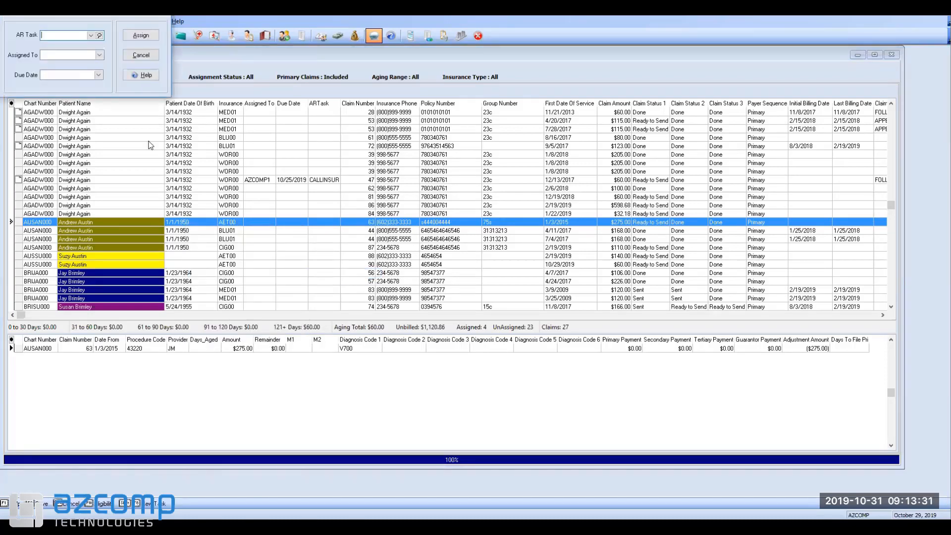
pyautogui.click(90, 35)
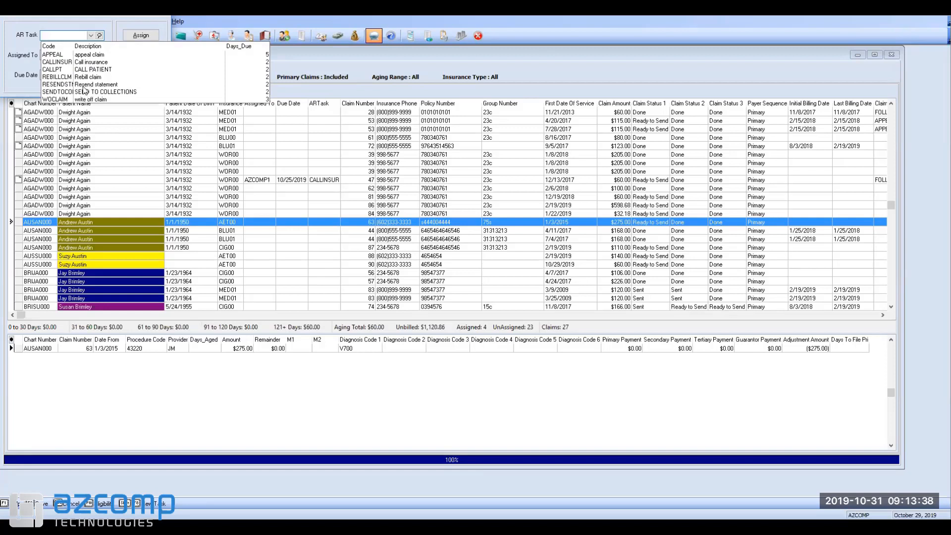
pyautogui.click(21, 40)
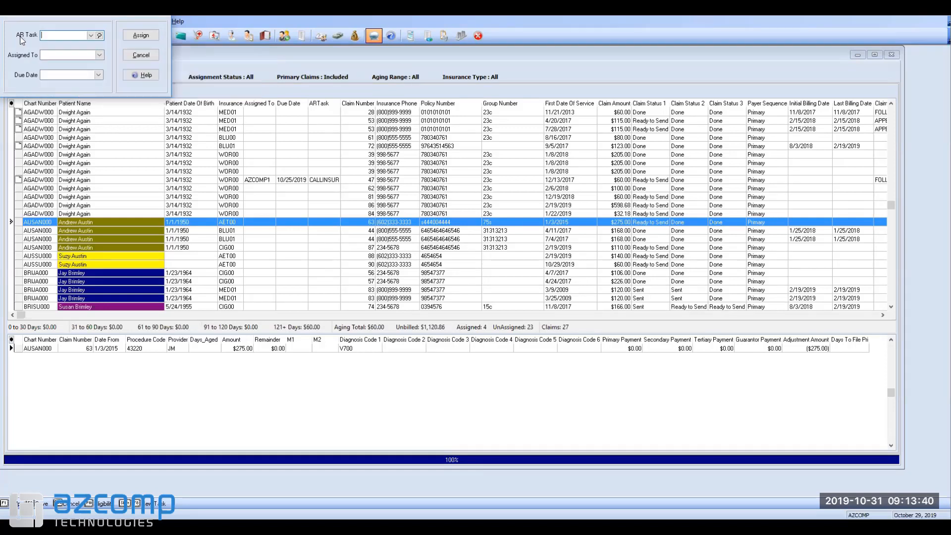
pyautogui.click(91, 35)
pyautogui.click(86, 62)
pyautogui.click(98, 56)
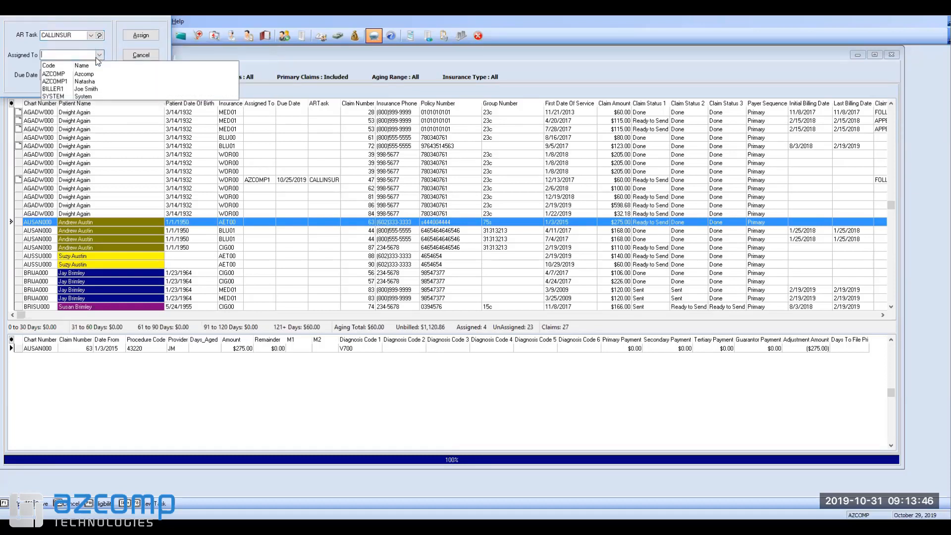
pyautogui.click(93, 89)
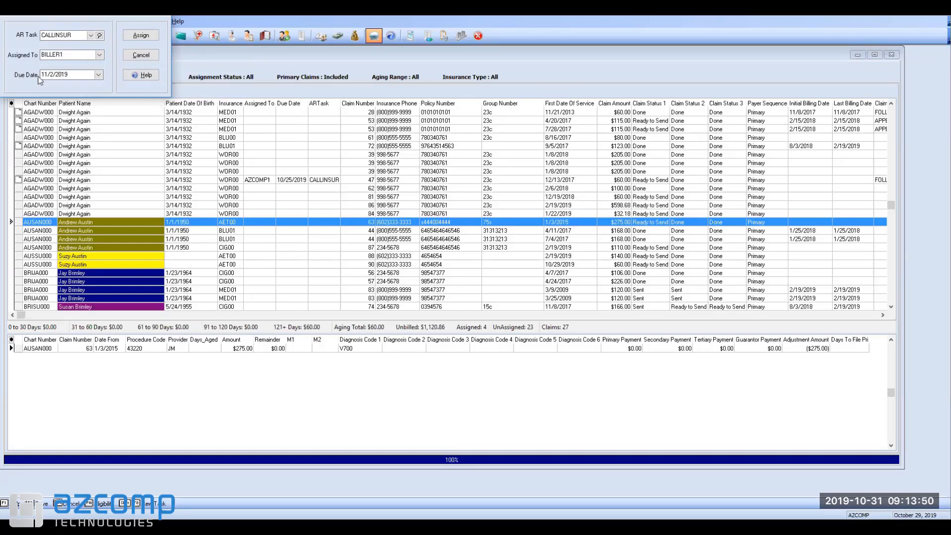
pyautogui.click(134, 35)
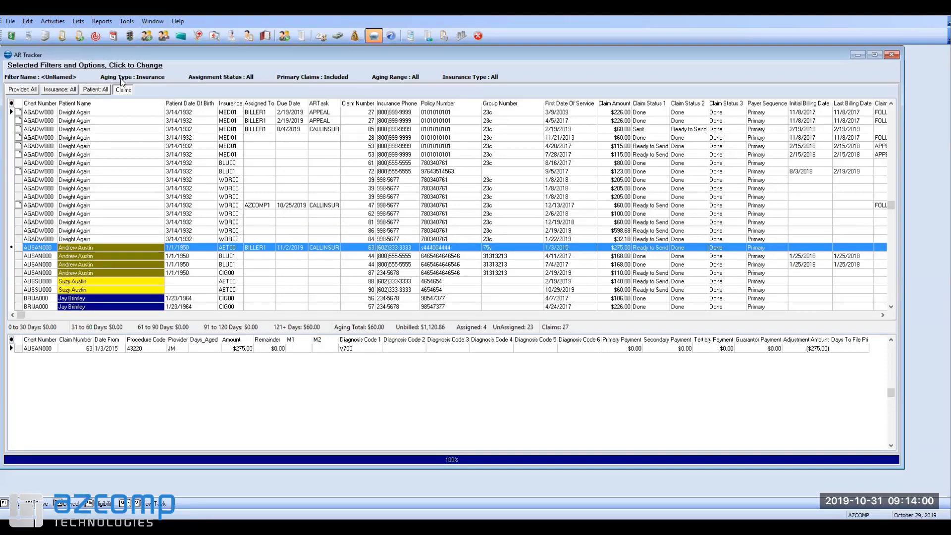
# - Reopen the AR Tracker, filter by claims assigned to BILLER1, and list the matching claims
pyautogui.click(892, 55)
pyautogui.click(96, 38)
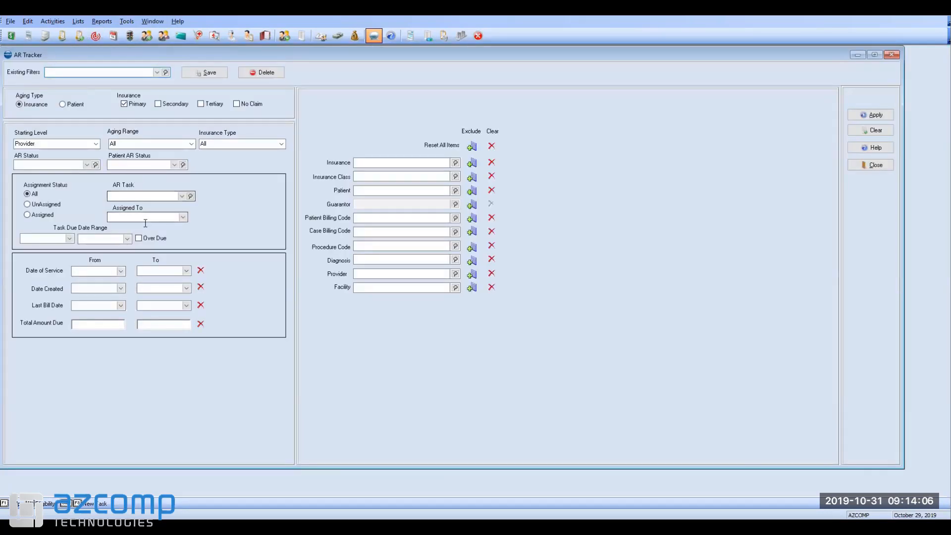
pyautogui.click(183, 216)
pyautogui.click(146, 251)
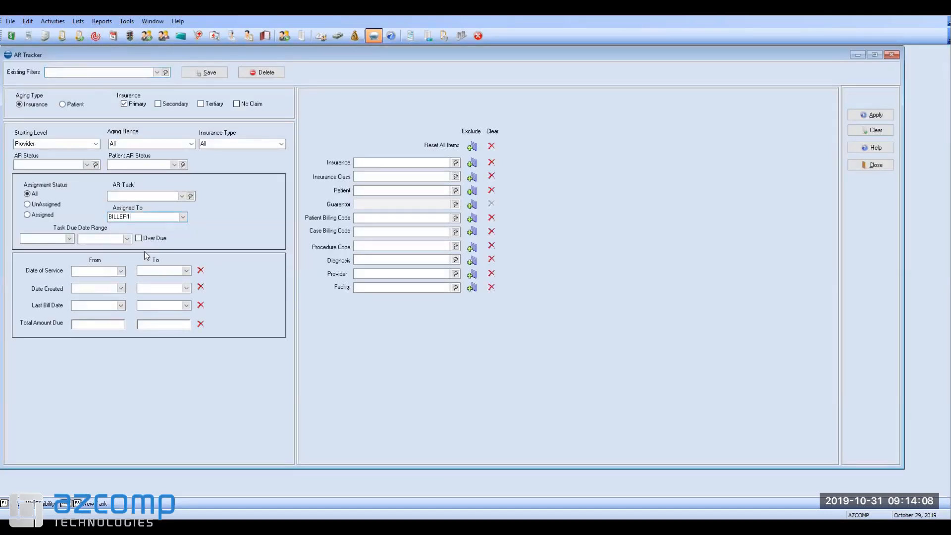
pyautogui.click(876, 116)
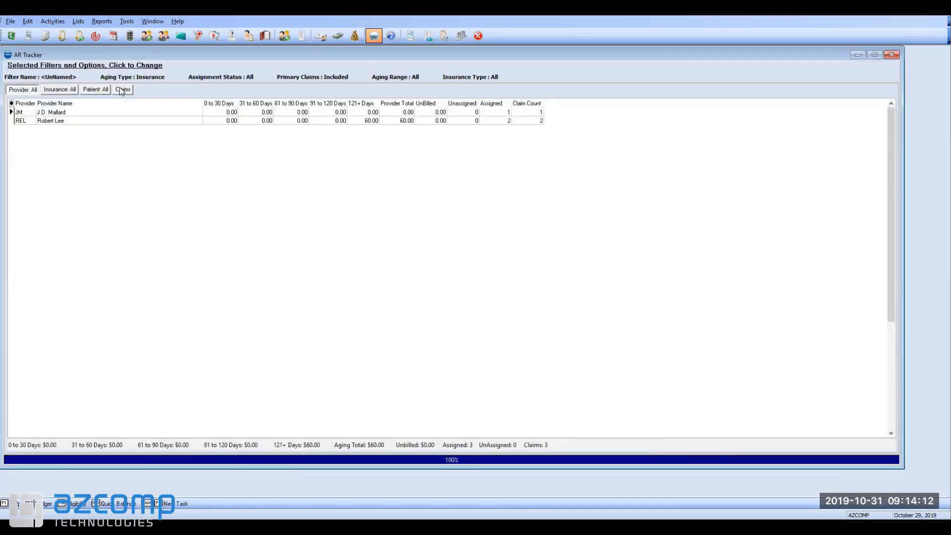
pyautogui.click(121, 90)
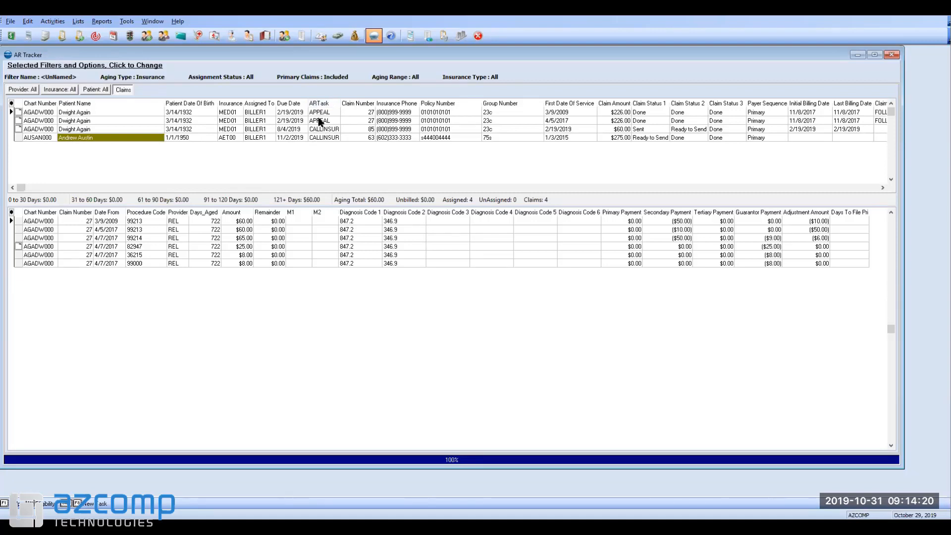
# - Reopen the AR Tracker, apply the saved filter Primary Ins Aging 60 -91 days, and check its claims, insurance and provider levels
pyautogui.click(894, 54)
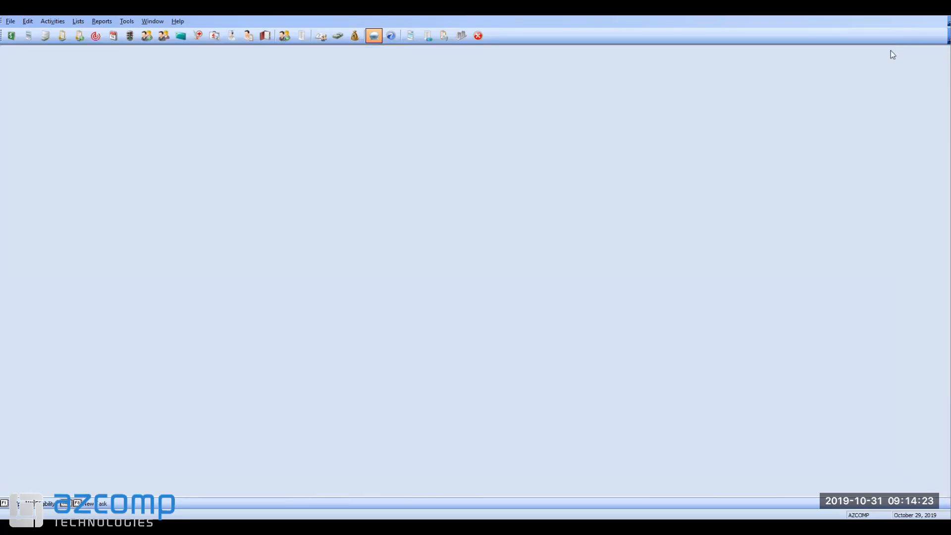
pyautogui.click(96, 36)
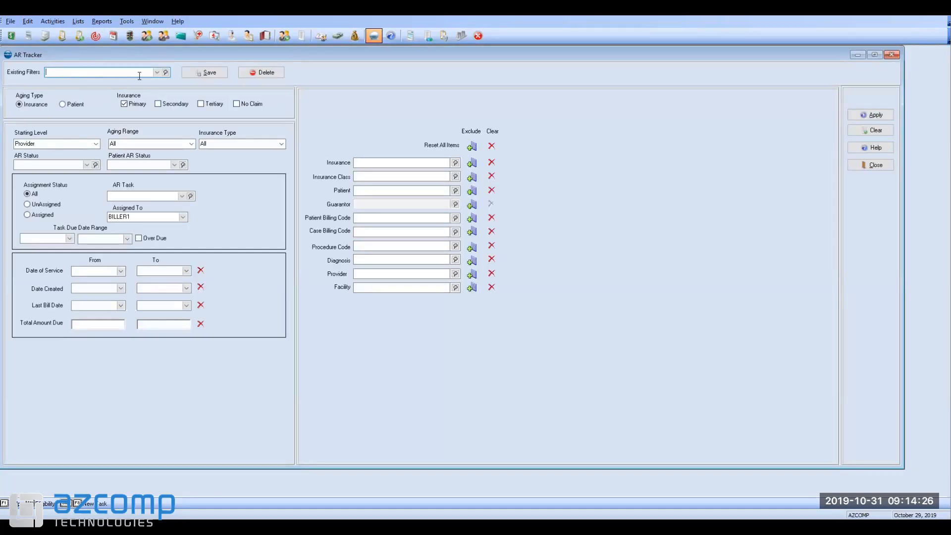
pyautogui.click(157, 72)
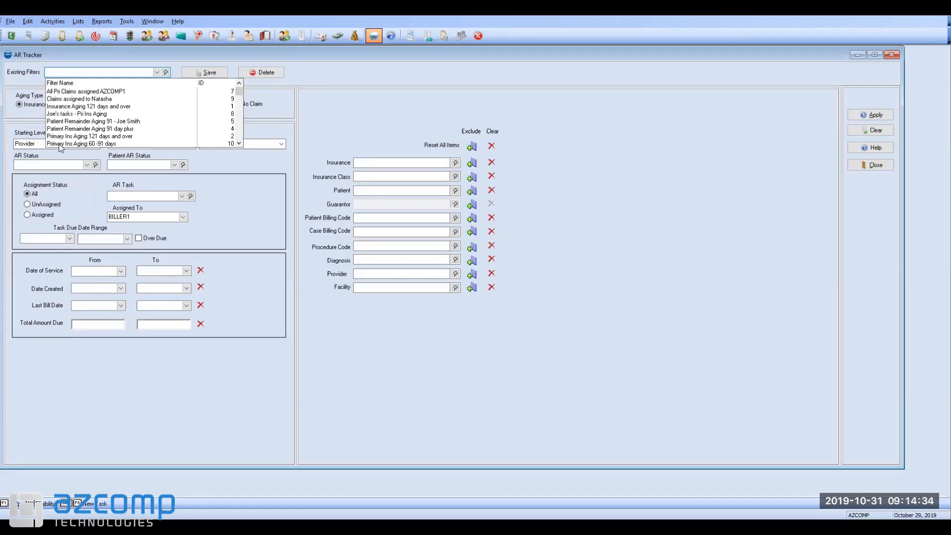
pyautogui.click(102, 144)
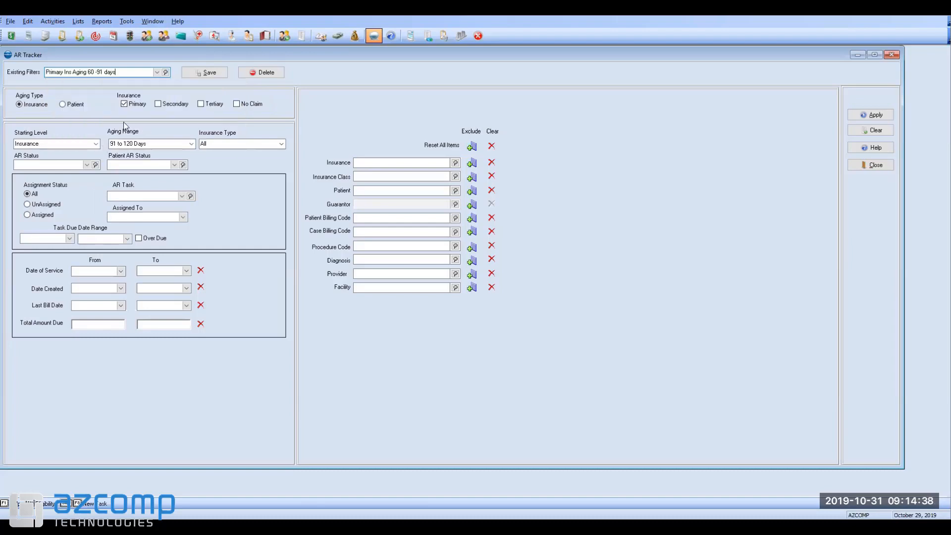
pyautogui.click(867, 115)
pyautogui.click(121, 90)
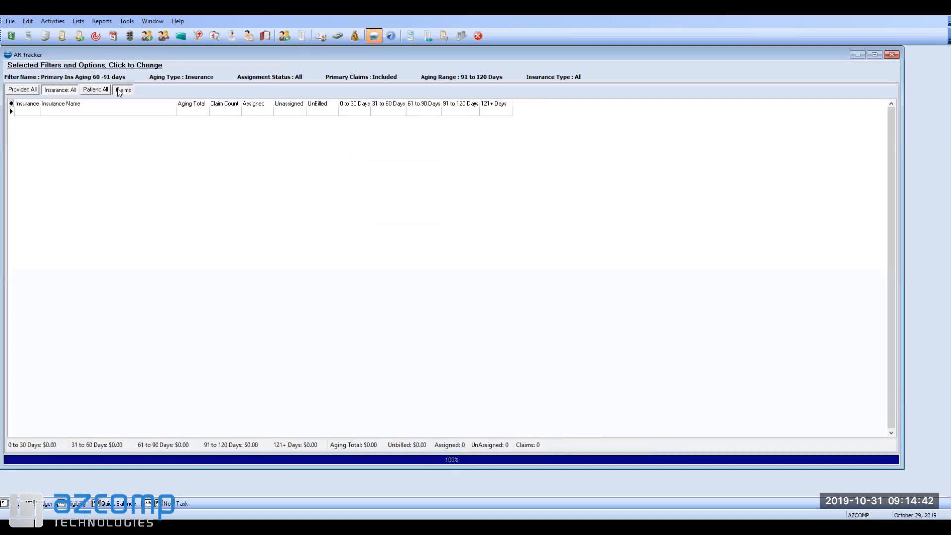
pyautogui.click(77, 91)
pyautogui.click(16, 89)
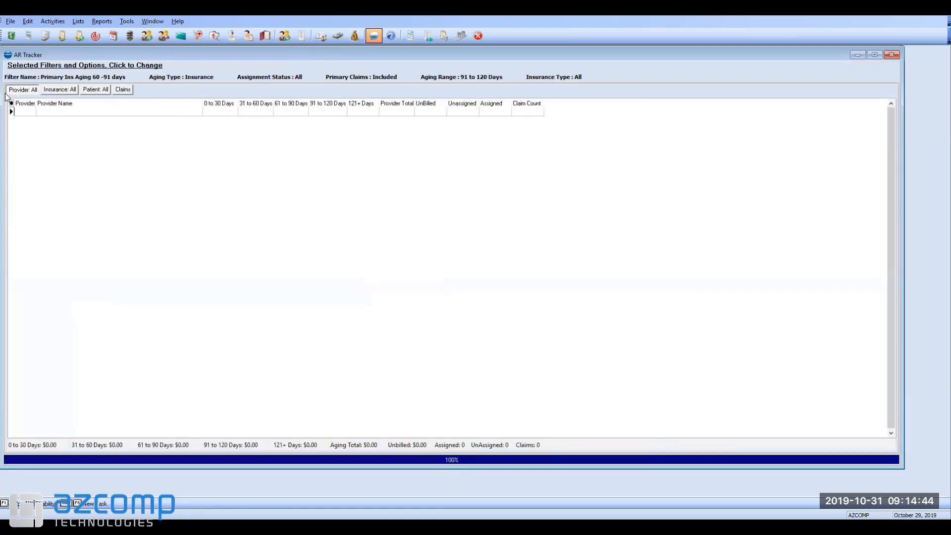
# - Return to the filter options and load the saved filter Sec Ins Aging 121 day and over
pyautogui.click(74, 65)
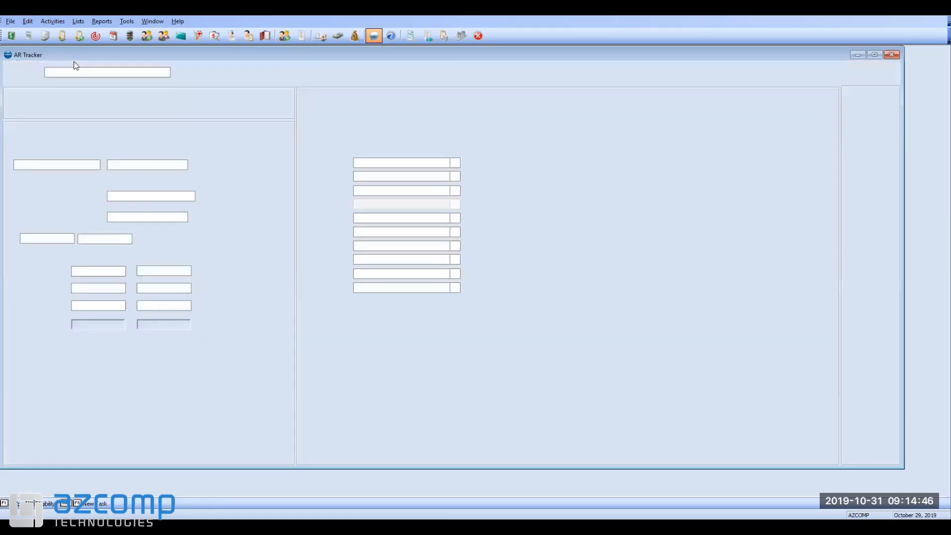
pyautogui.click(157, 72)
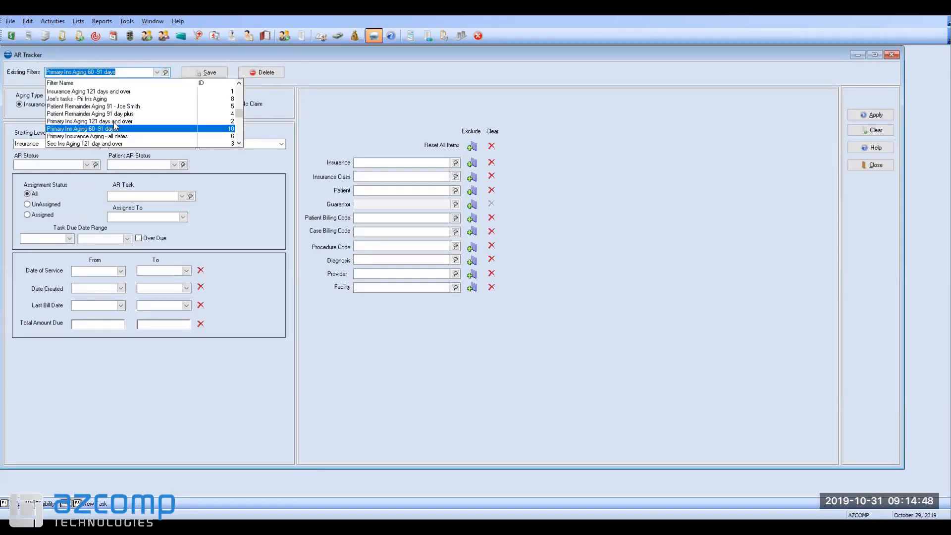
pyautogui.click(111, 151)
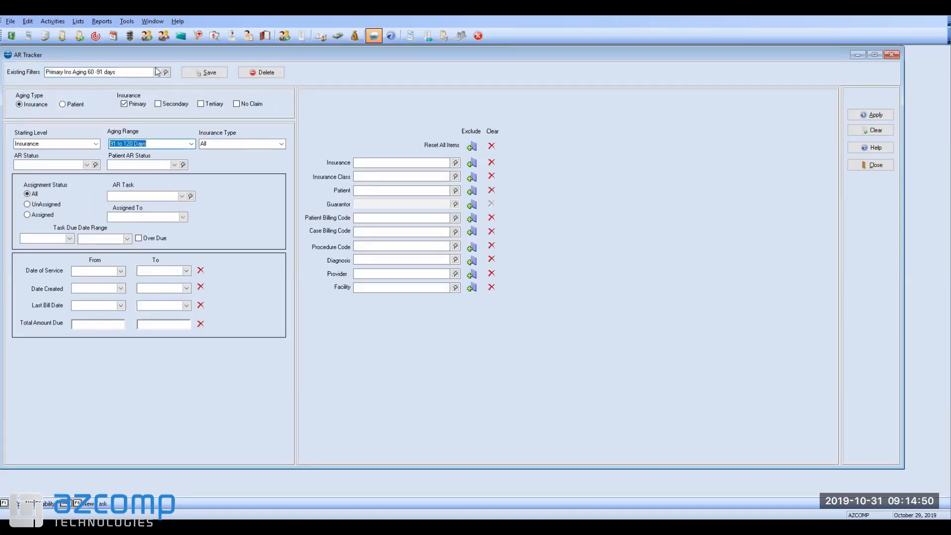
pyautogui.click(157, 73)
pyautogui.click(129, 143)
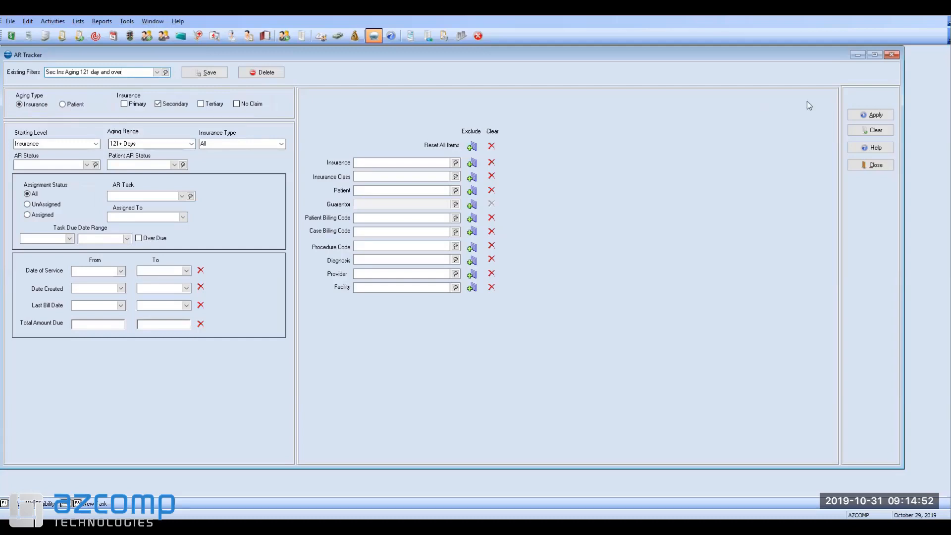
# - Load the saved filter Patient Remainder Aging 91 day plus and apply it
pyautogui.click(156, 72)
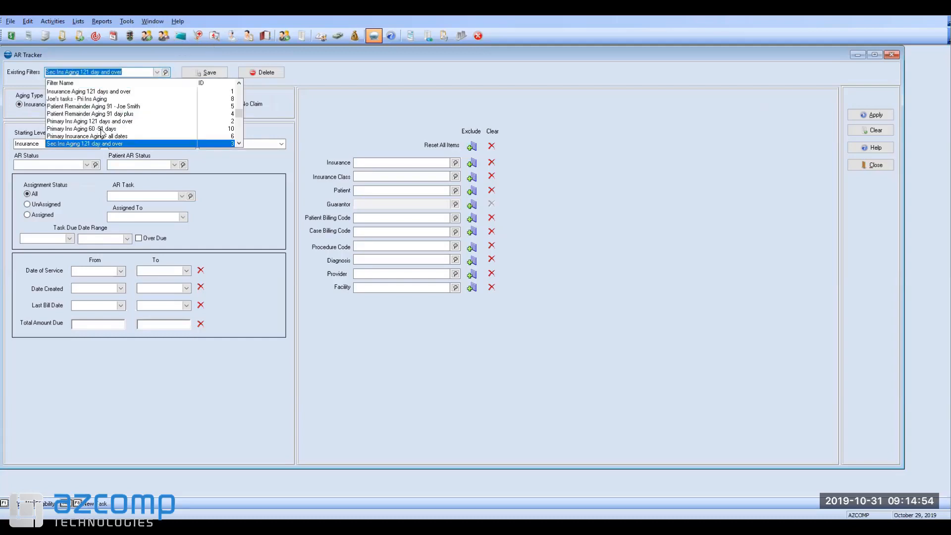
pyautogui.click(107, 113)
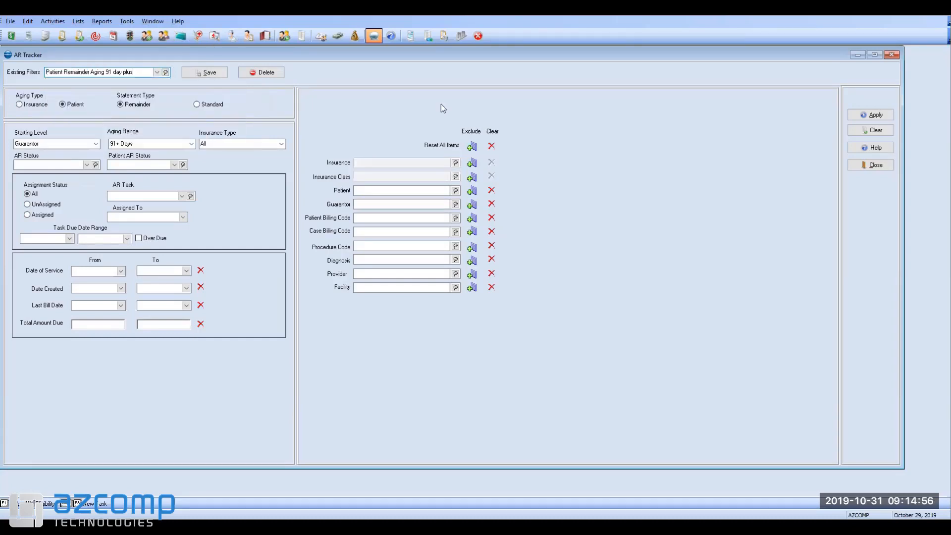
pyautogui.click(869, 115)
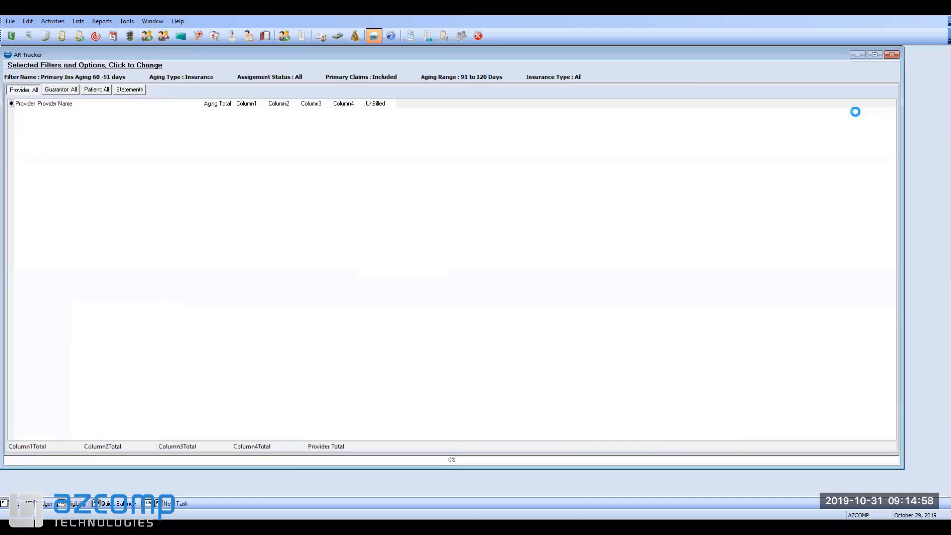